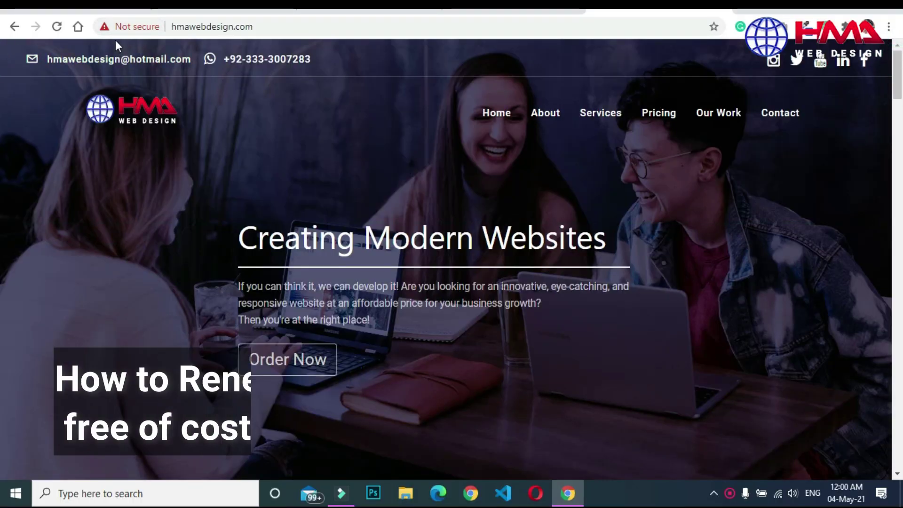
# After checking the site's connection details, search Google for 'ssl for free' in a new tab.
pyautogui.click(137, 30)
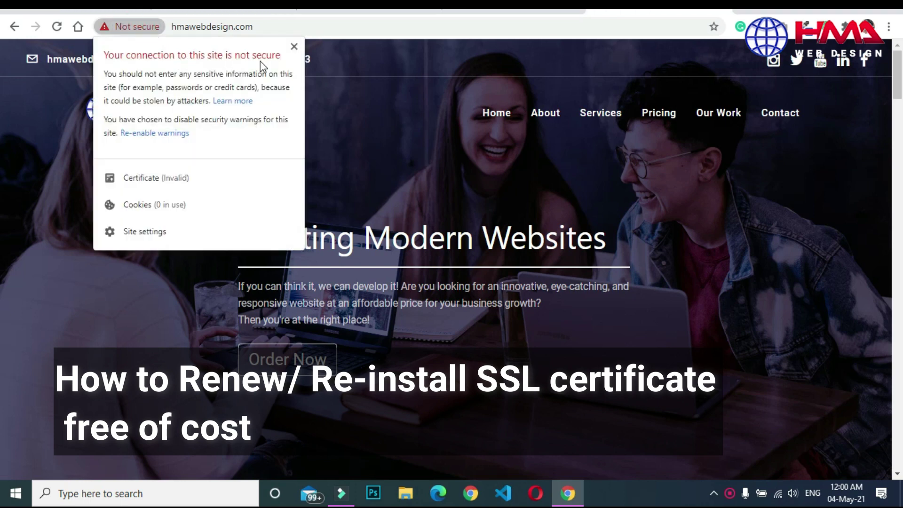
pyautogui.click(294, 47)
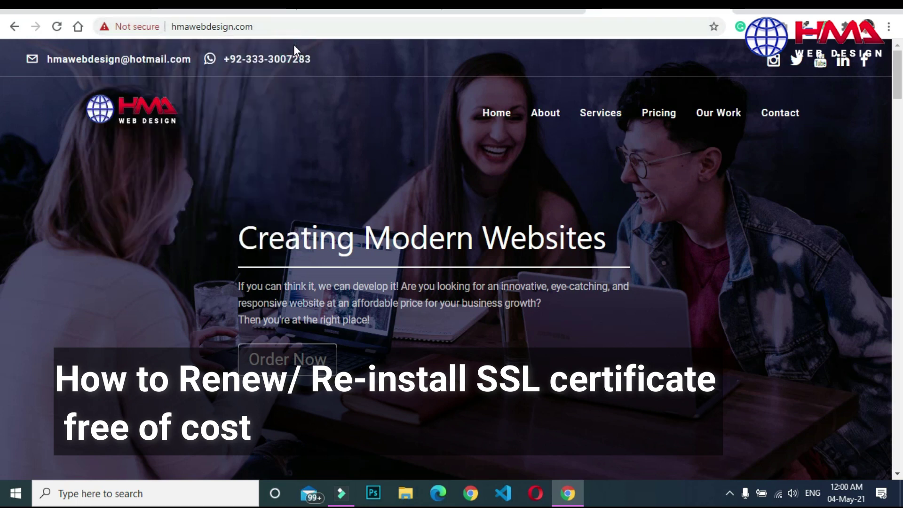
pyautogui.click(752, 9)
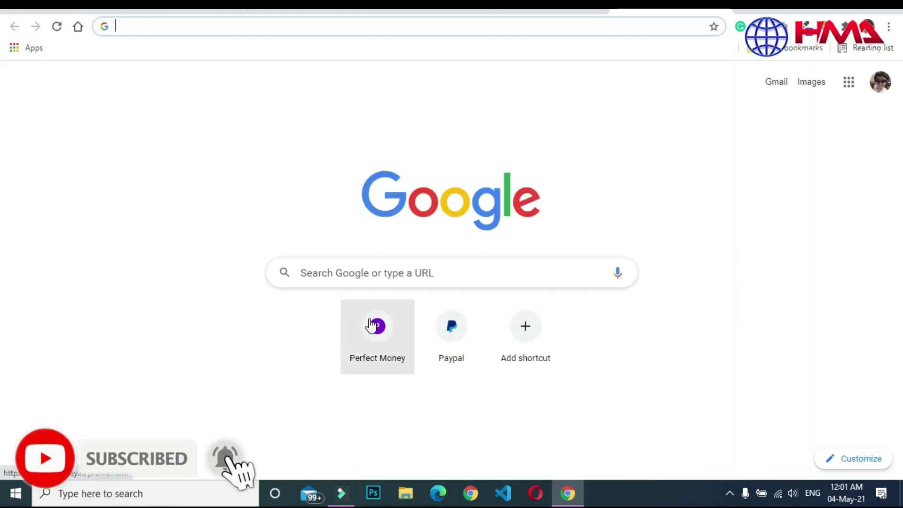
pyautogui.click(406, 270)
pyautogui.write('s')
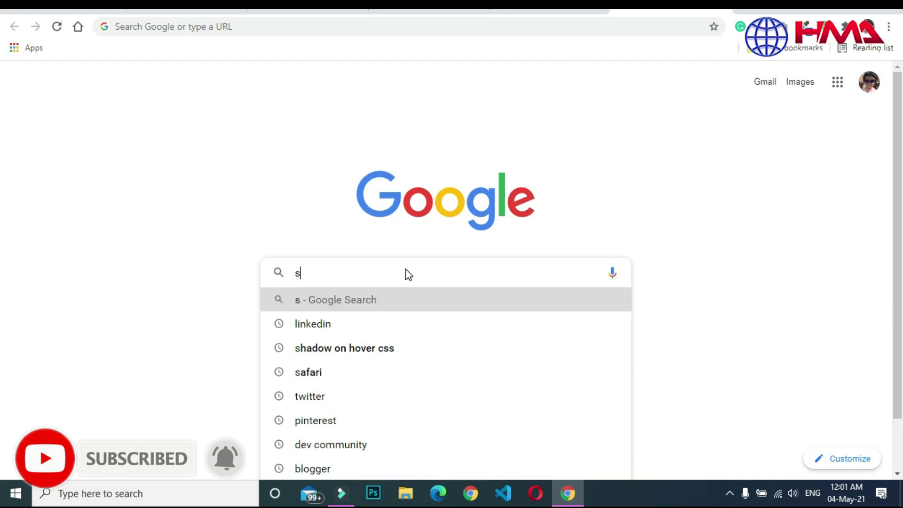
pyautogui.write('sl')
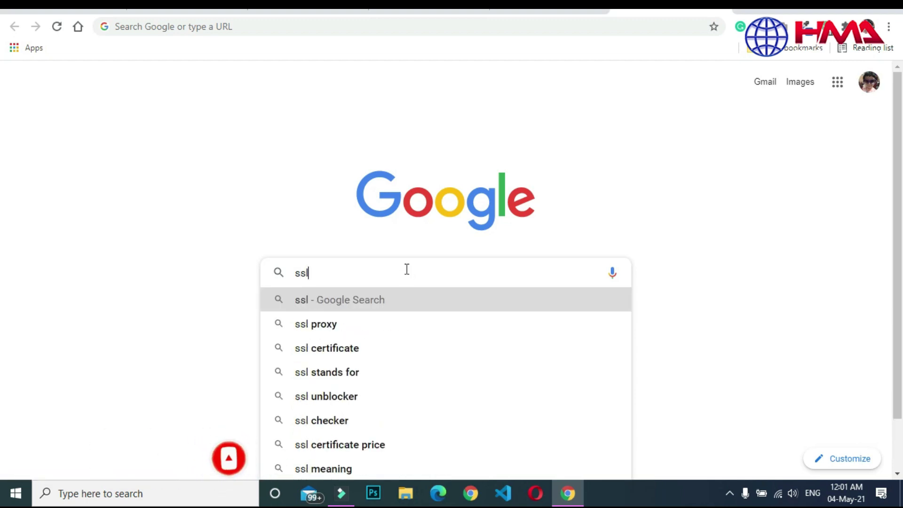
pyautogui.write(' fro')
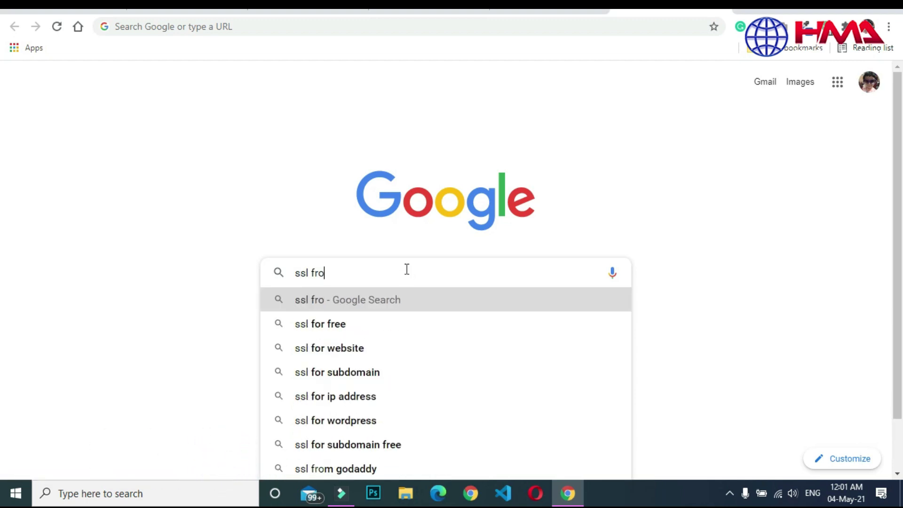
pyautogui.write(' free')
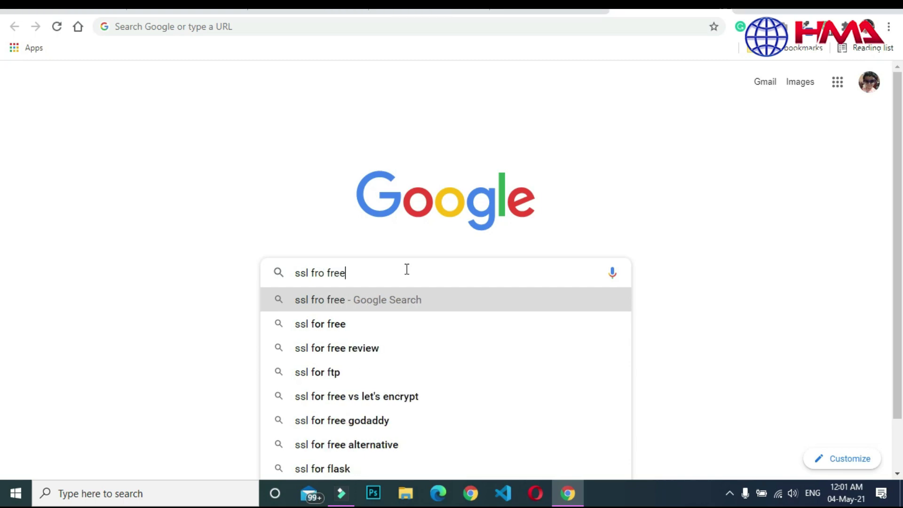
pyautogui.click(407, 322)
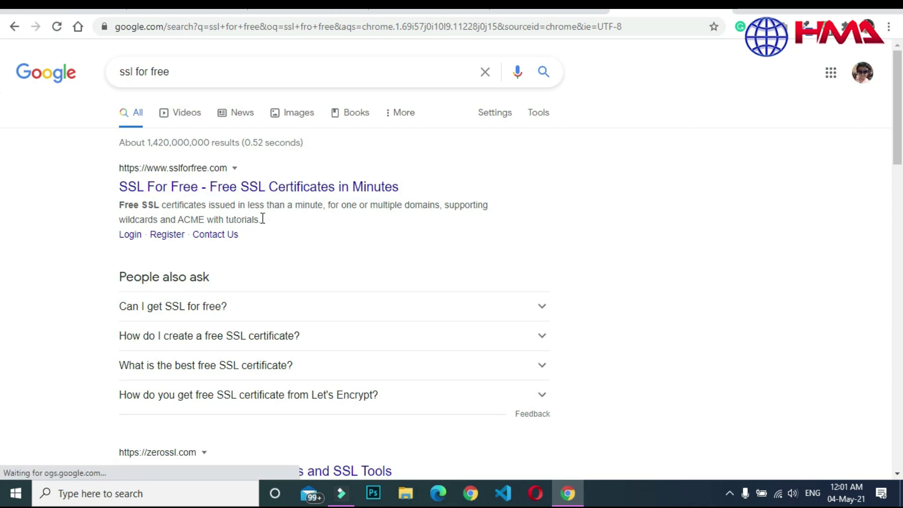
# Open the SSL For Free website from the search results.
pyautogui.click(304, 188)
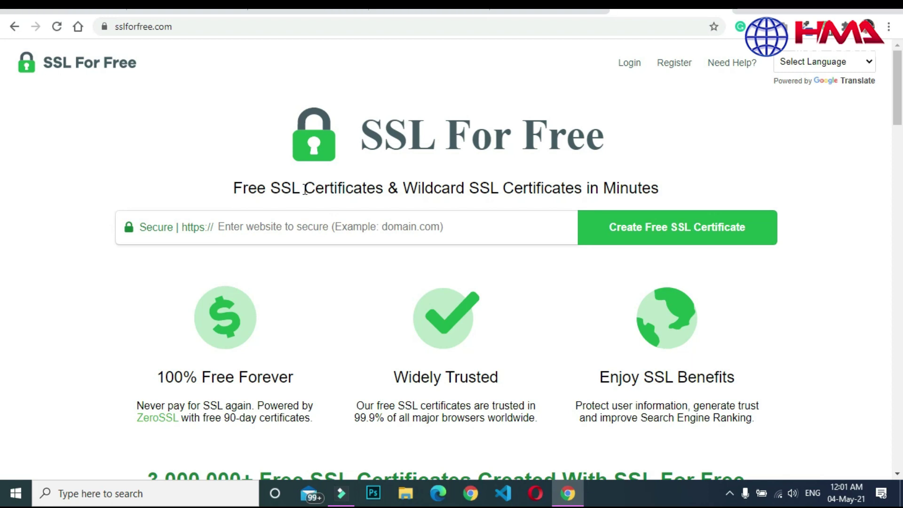
pyautogui.moveTo(845, 462)
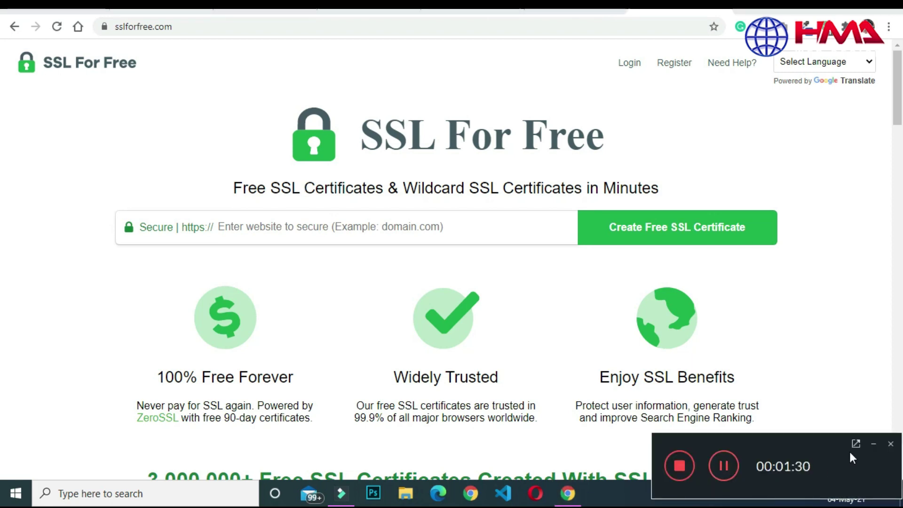
pyautogui.click(873, 444)
pyautogui.moveTo(897, 96); pyautogui.dragTo(897, 95)
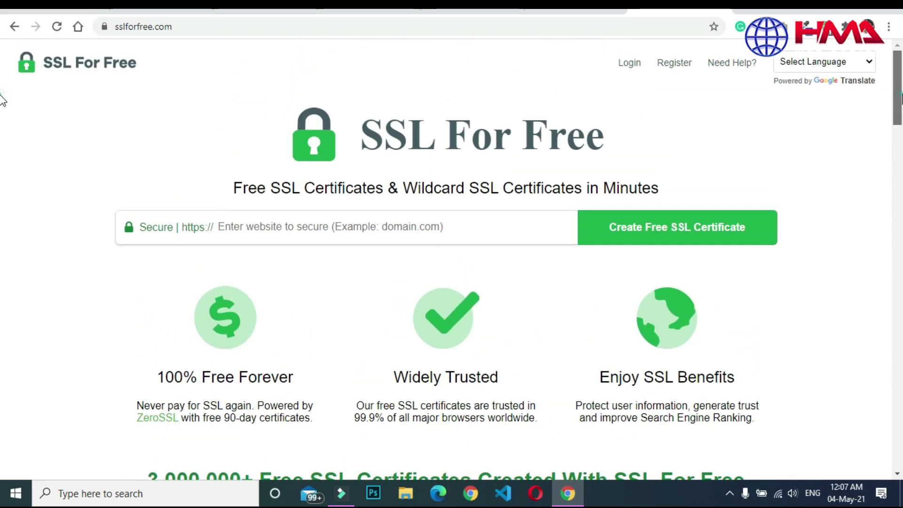
pyautogui.click(275, 227)
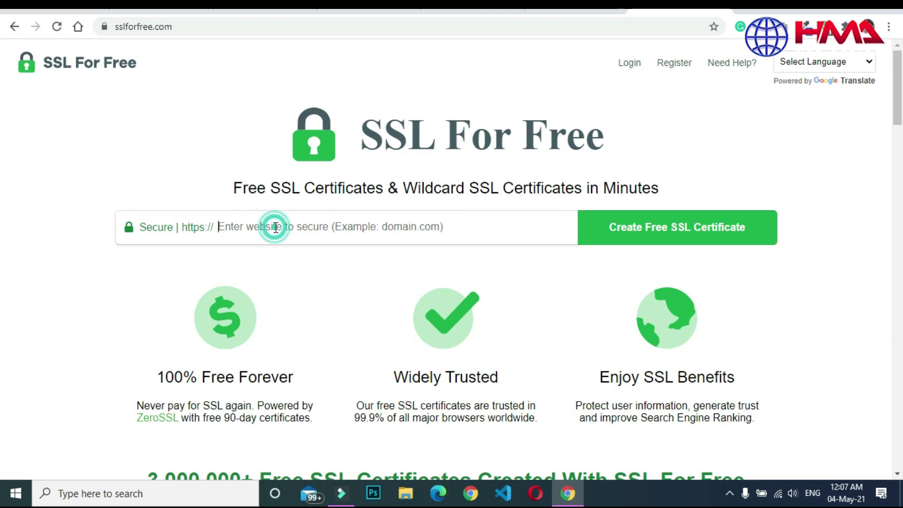
pyautogui.click(456, 13)
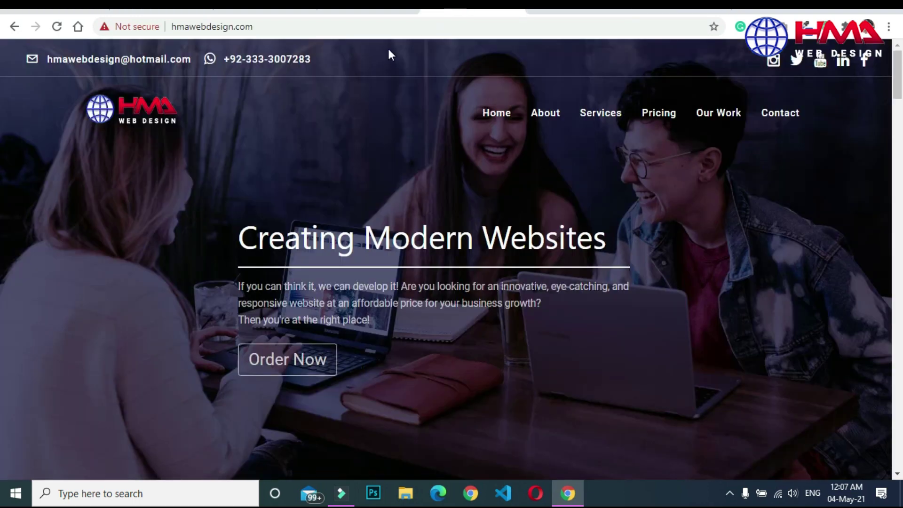
pyautogui.click(348, 29)
pyautogui.click(348, 29)
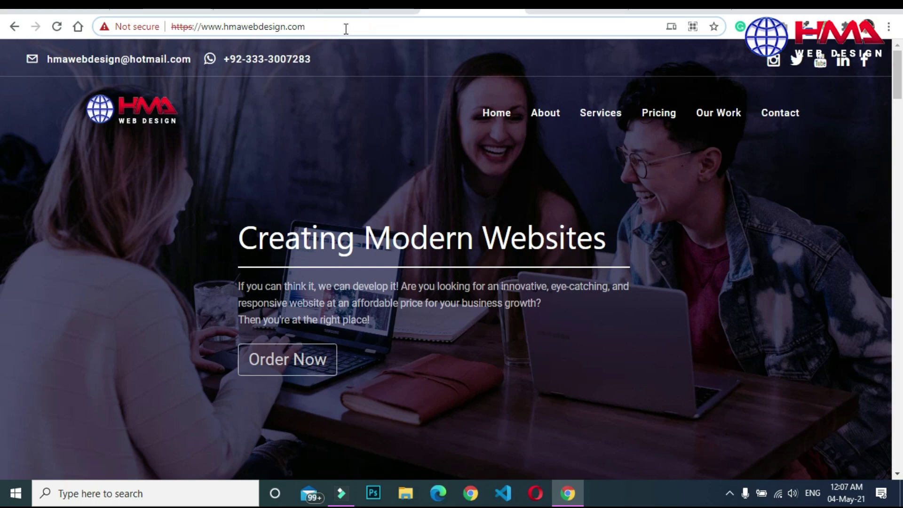
pyautogui.hotkey('ctrl', 'a')
pyautogui.hotkey('ctrl', 'c')
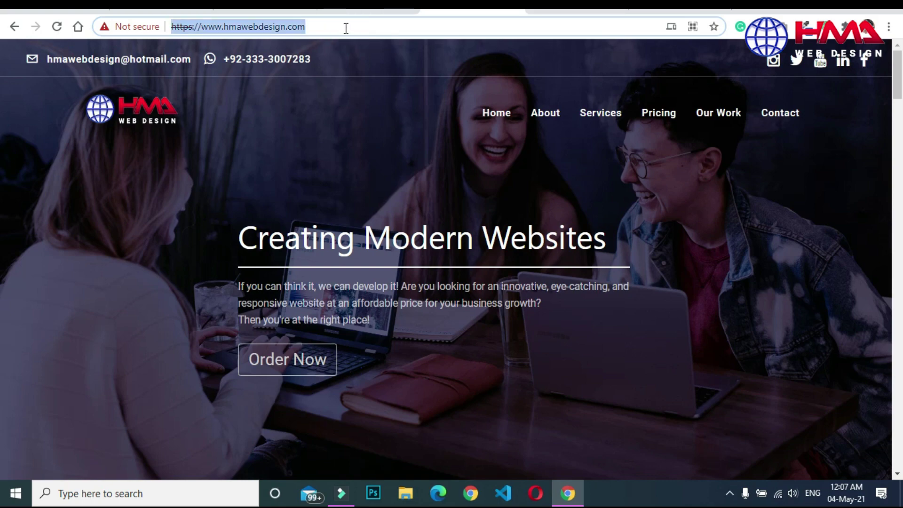
pyautogui.click(679, 5)
pyautogui.click(352, 227)
pyautogui.hotkey('ctrl', 'v')
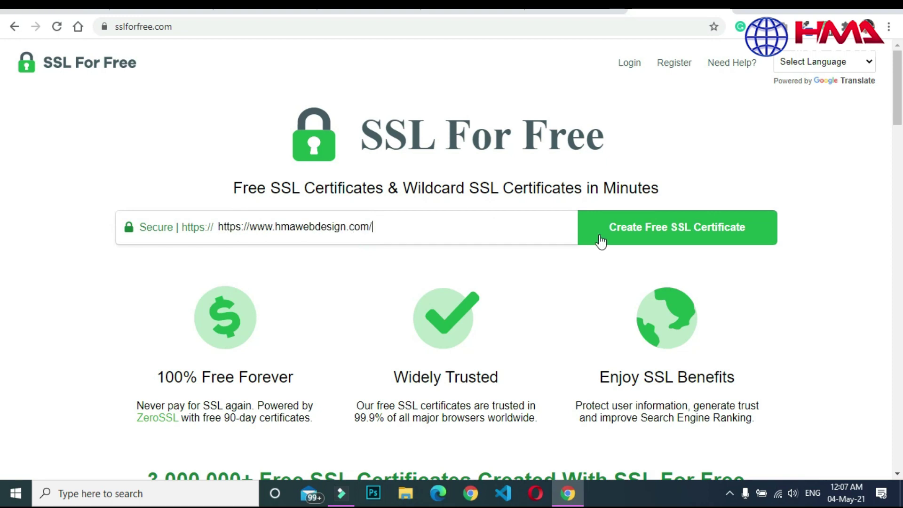
pyautogui.click(645, 234)
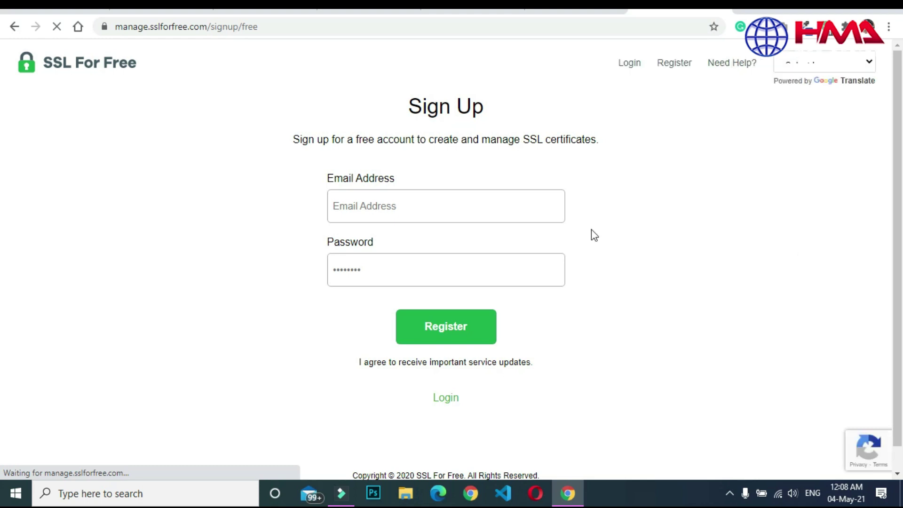
# Register a free account with the account e-mail address and password.
pyautogui.click(488, 210)
pyautogui.click(453, 397)
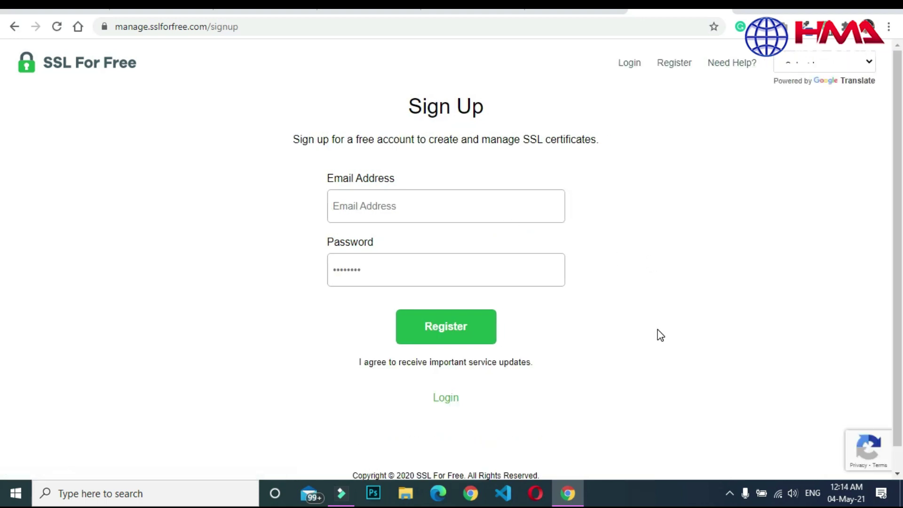
pyautogui.click(391, 206)
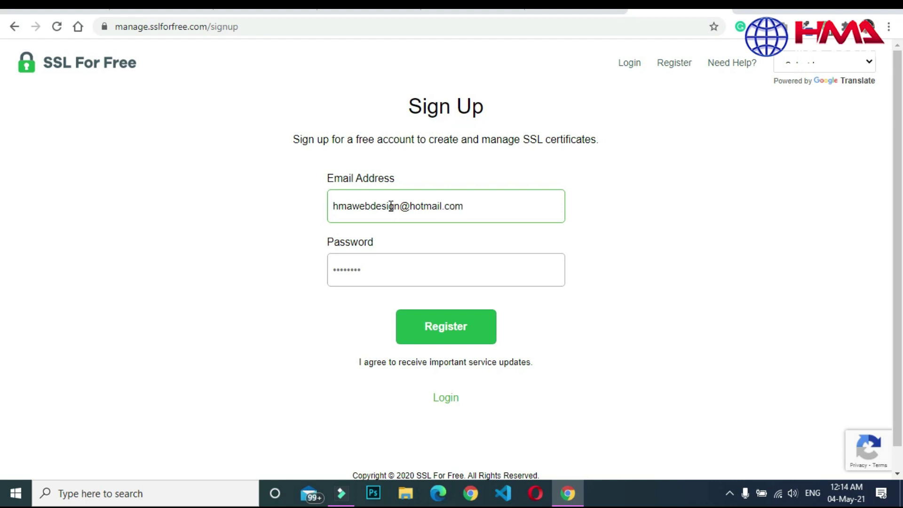
pyautogui.click(383, 268)
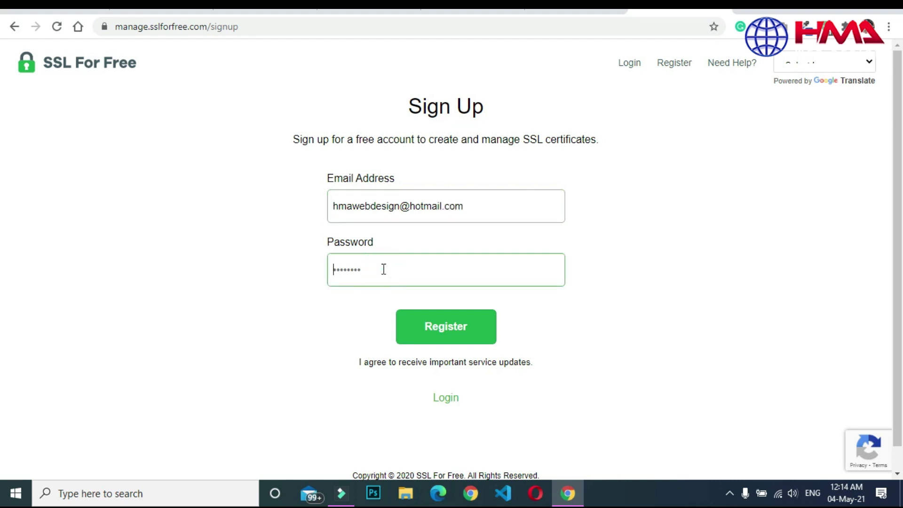
pyautogui.hotkey('ctrl', 'v')
pyautogui.click(448, 326)
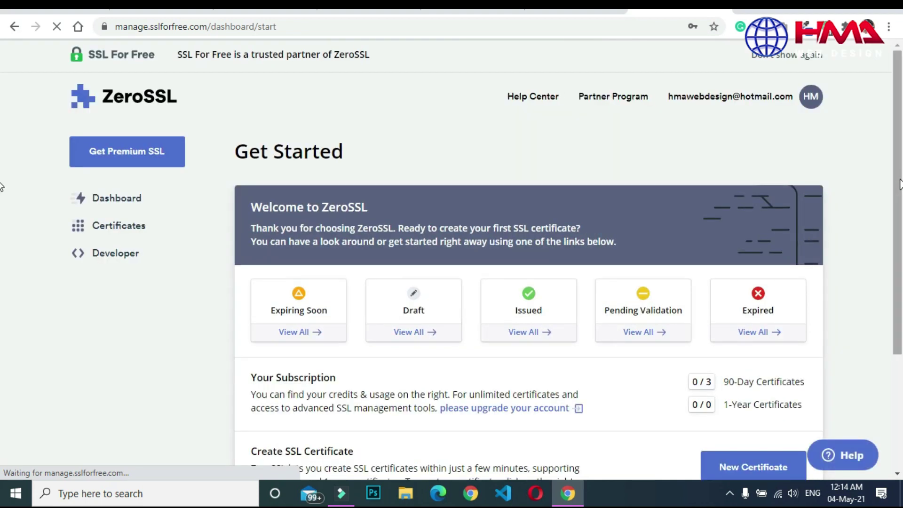
# Start a new certificate from the ZeroSSL dashboard.
pyautogui.scroll(-3, 4, 211)
pyautogui.click(749, 310)
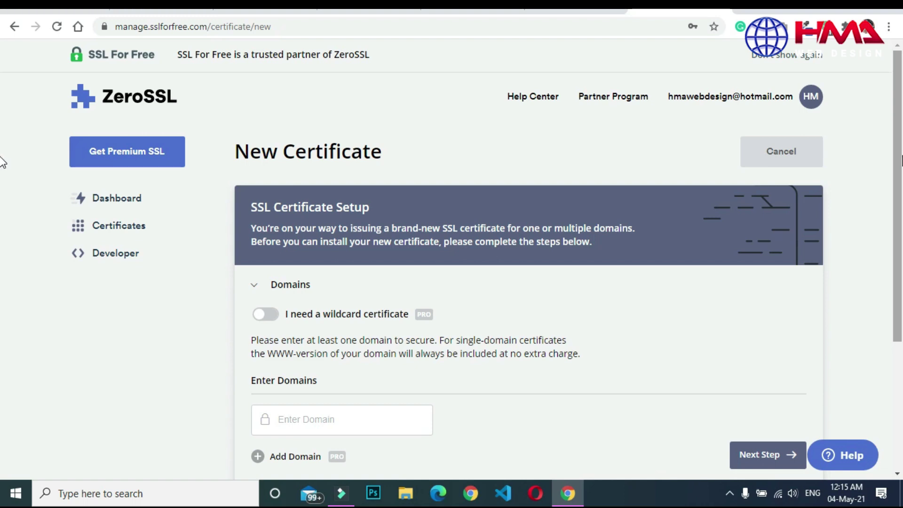
pyautogui.scroll(-4, 3, 162)
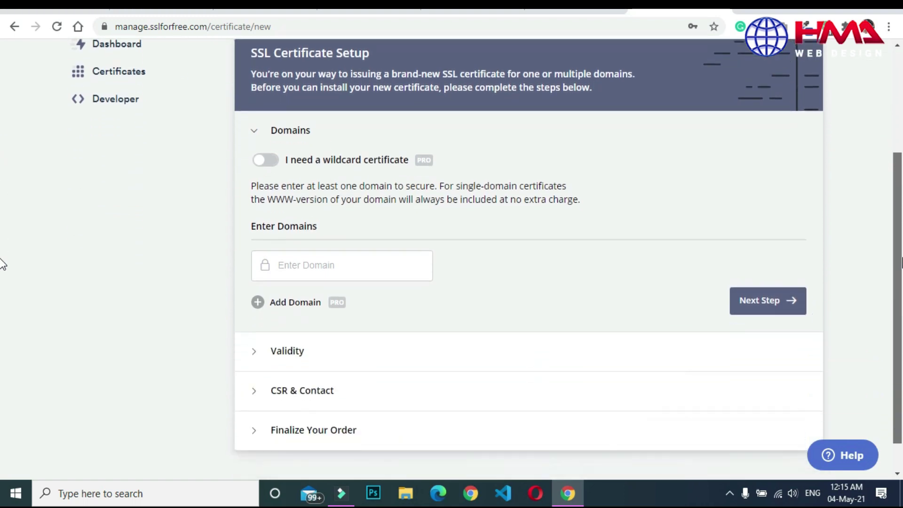
pyautogui.scroll(1, 1, 282)
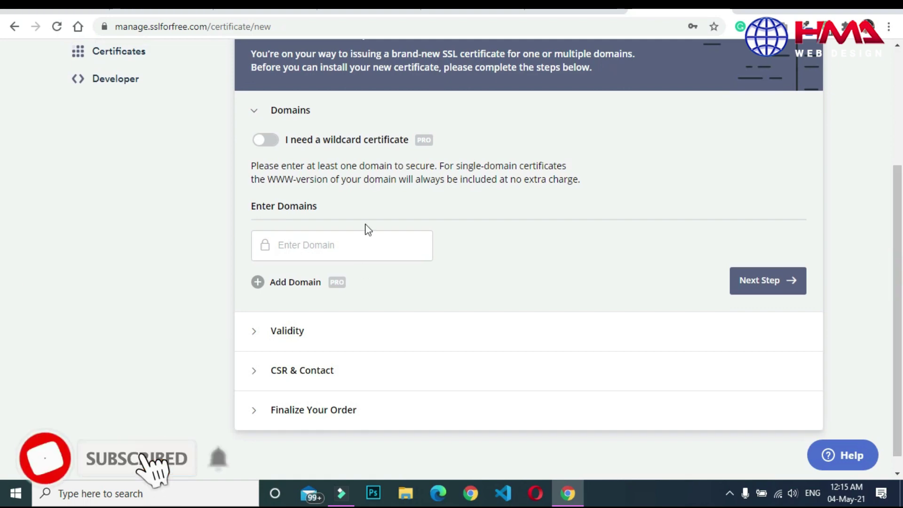
pyautogui.hotkey('ctrl', 'Tab')
pyautogui.rightClick(294, 23)
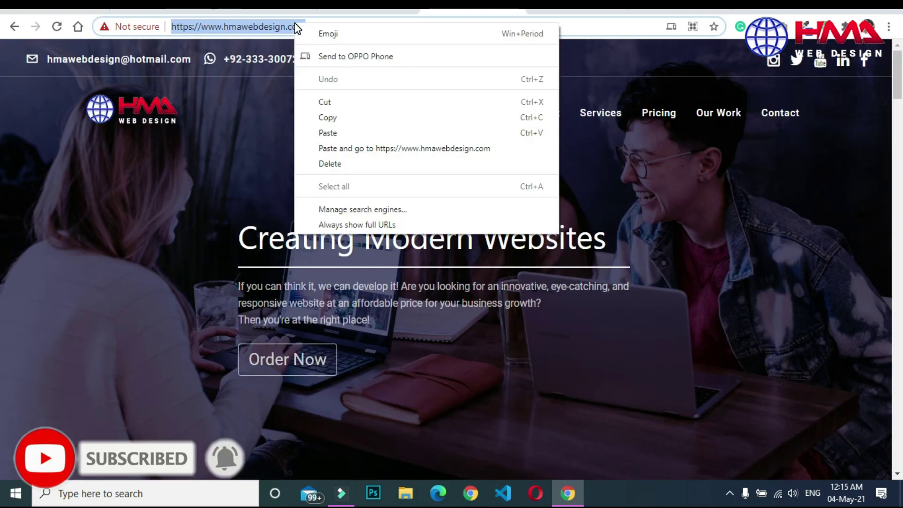
pyautogui.click(327, 117)
pyautogui.click(659, 10)
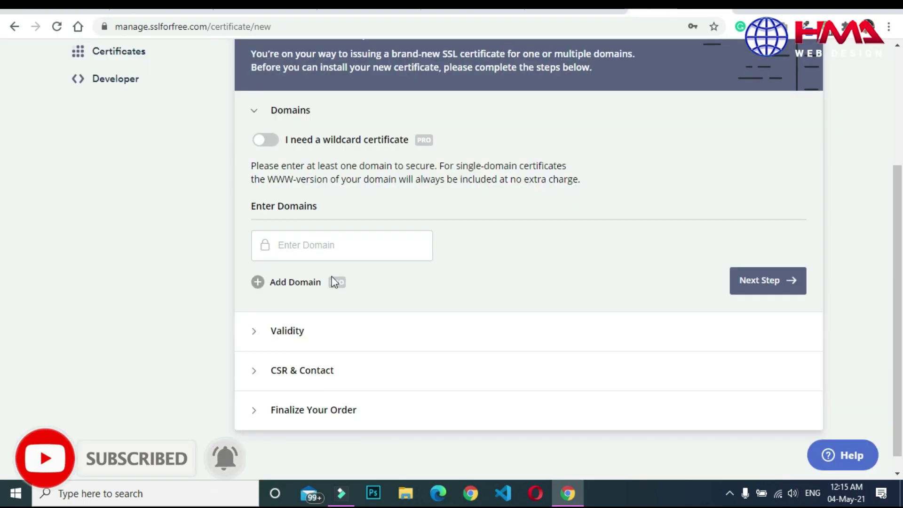
pyautogui.click(321, 245)
pyautogui.click(322, 246)
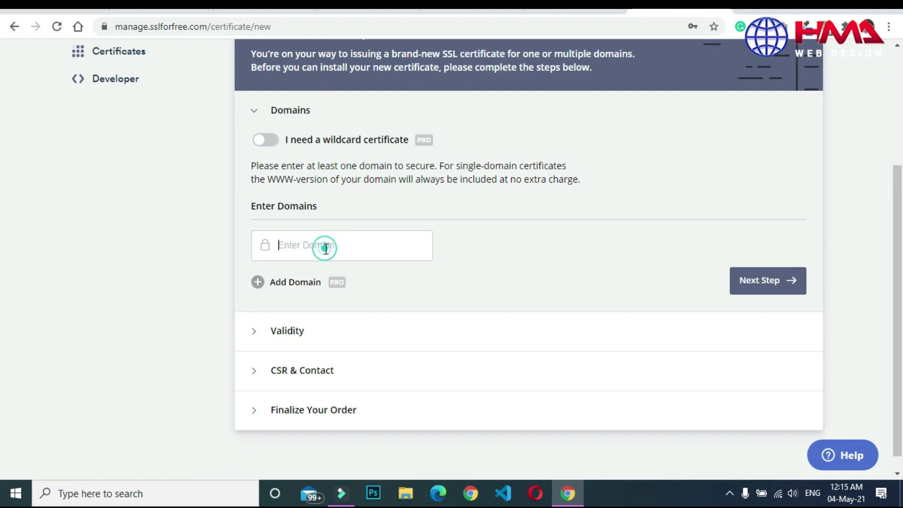
pyautogui.hotkey('ctrl', 'v')
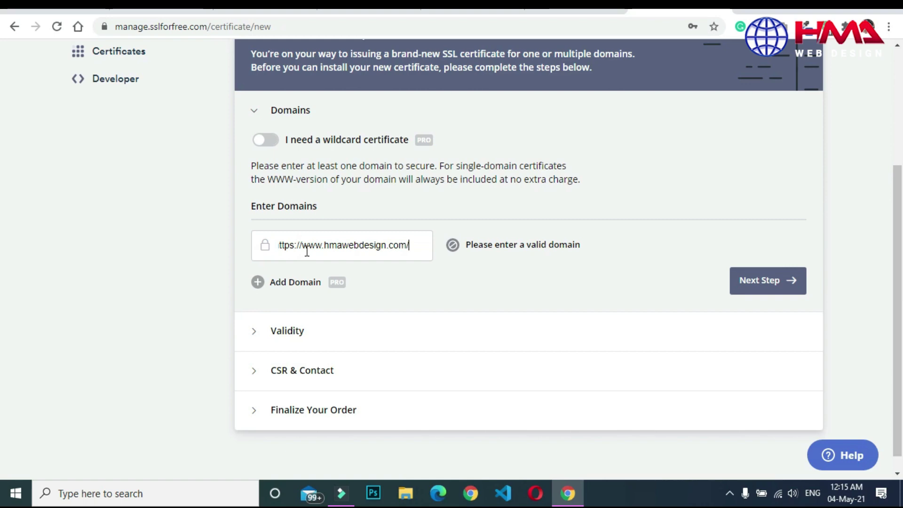
pyautogui.click(304, 244)
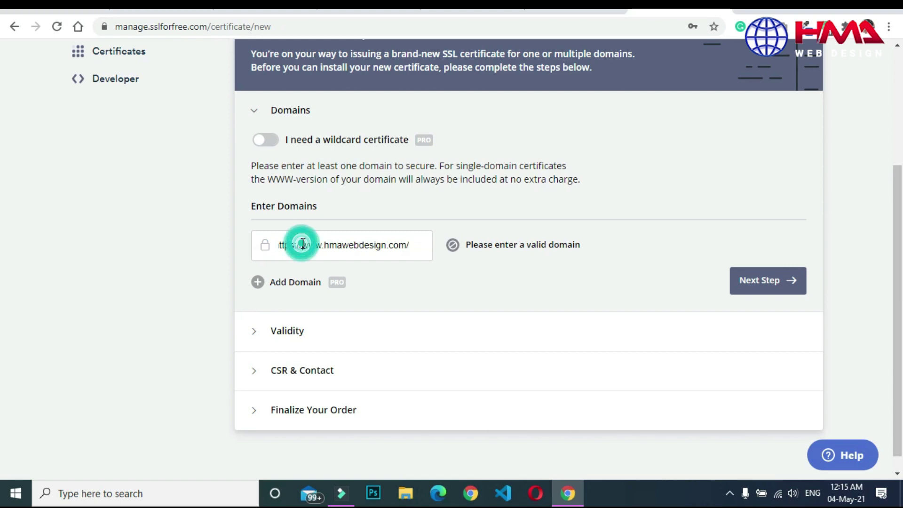
pyautogui.press('BackSpace')
pyautogui.press('BackSpace')
pyautogui.press('BackSpace')
pyautogui.press('BackSpace')
pyautogui.press('BackSpace')
pyautogui.press('BackSpace')
pyautogui.press('BackSpace')
pyautogui.press('BackSpace')
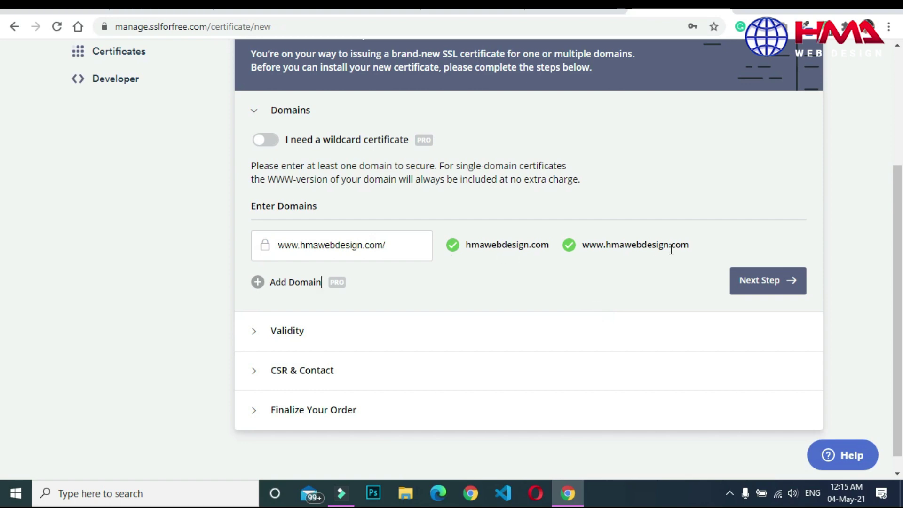
pyautogui.click(765, 284)
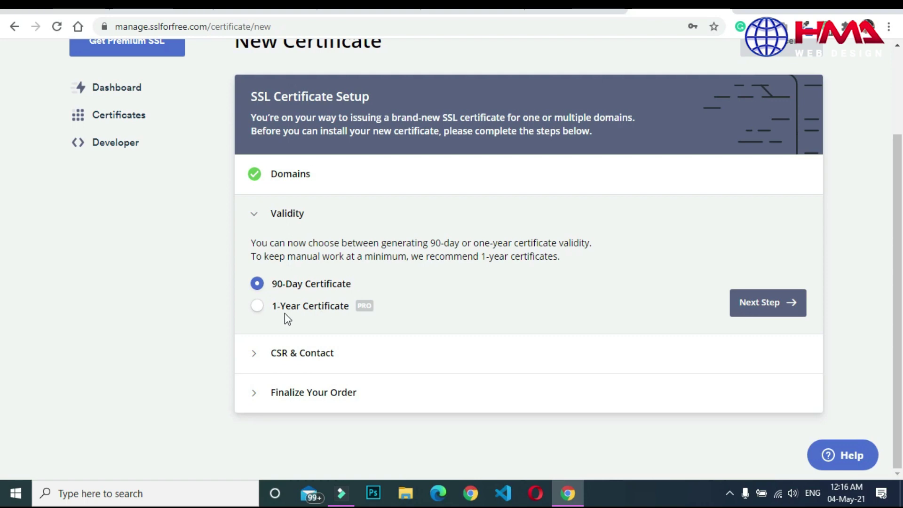
# Keep the 90-day validity and auto-generated CSR, advancing to Finalize Your Order.
pyautogui.click(258, 306)
pyautogui.moveTo(363, 311)
pyautogui.click(755, 304)
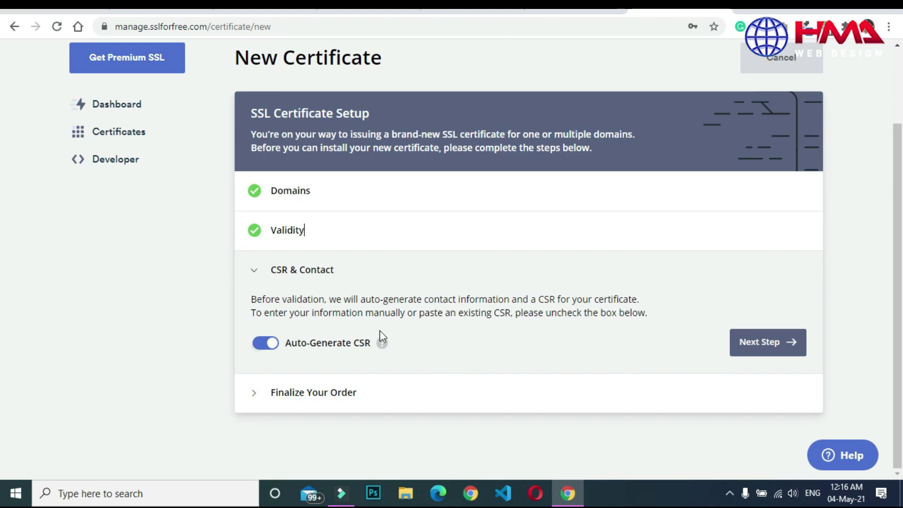
pyautogui.moveTo(380, 346)
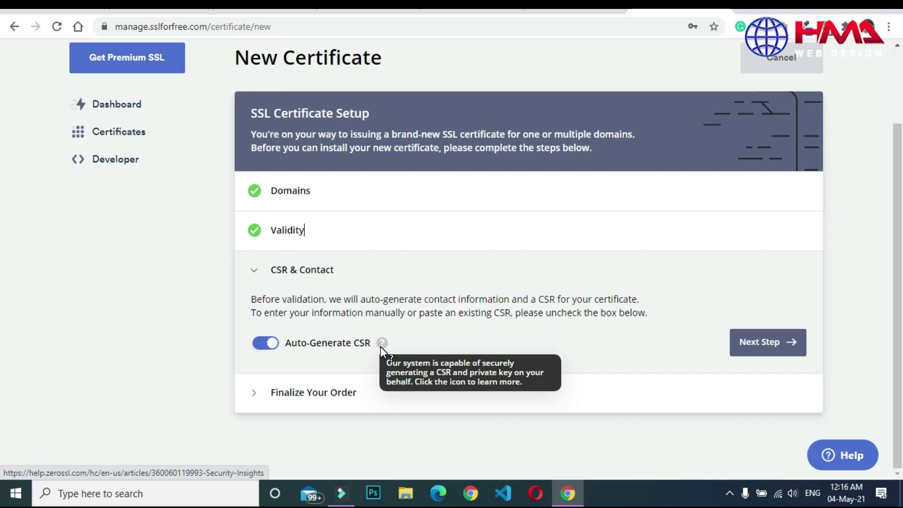
pyautogui.click(768, 343)
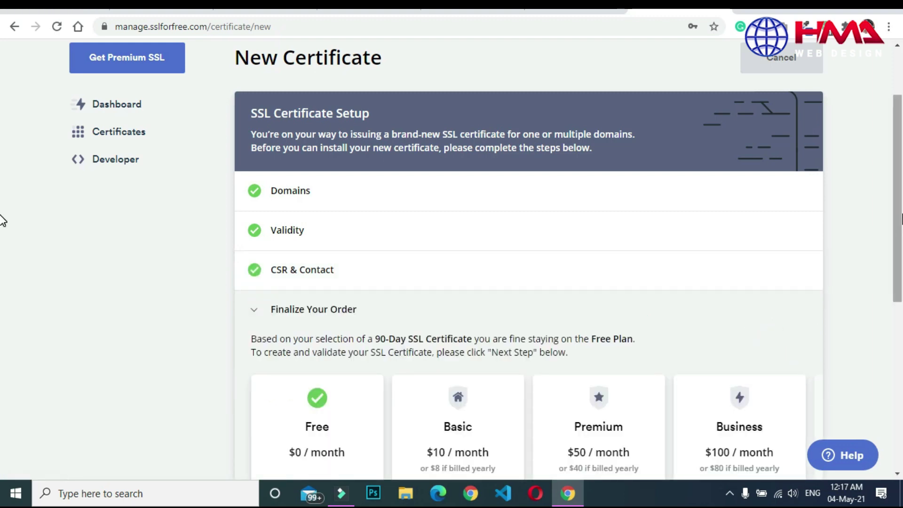
# Keep the Free Plan and create the hmawebdesign.com certificate.
pyautogui.scroll(-7, 3, 221)
pyautogui.scroll(1, 2, 355)
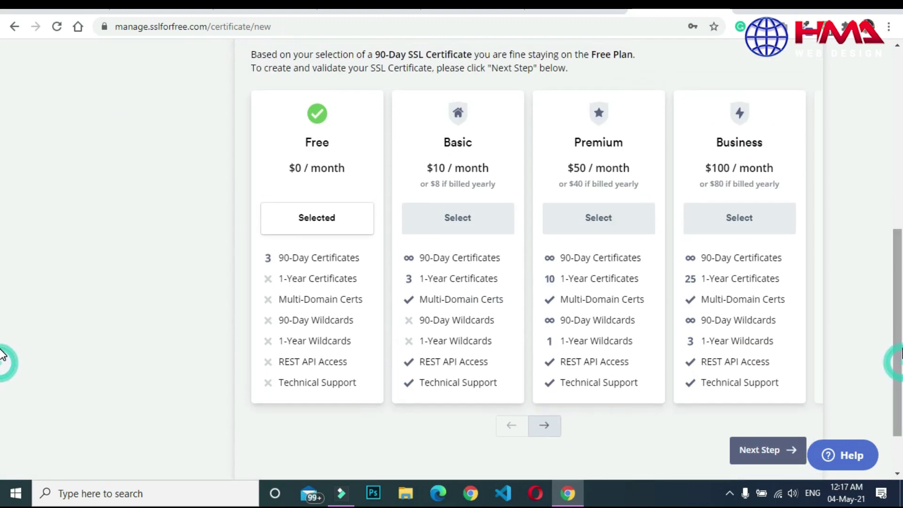
pyautogui.click(331, 168)
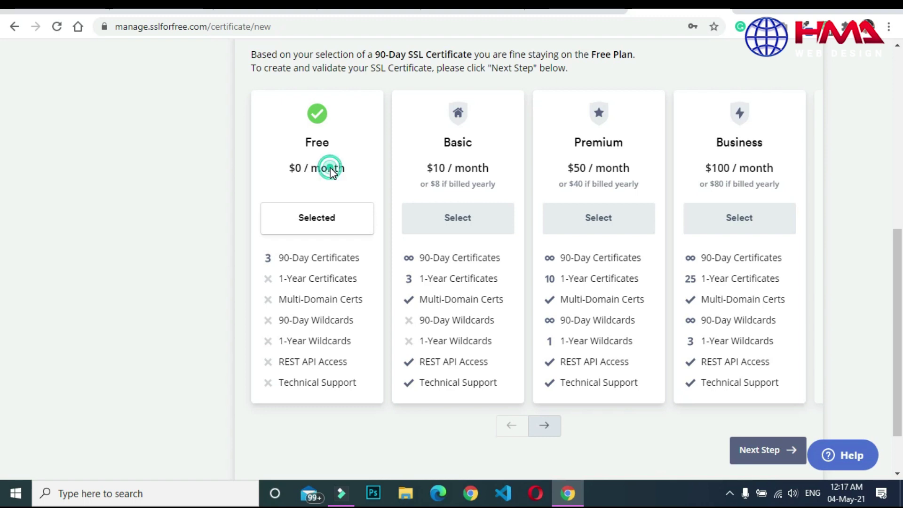
pyautogui.click(278, 257)
pyautogui.click(296, 169)
pyautogui.click(357, 167)
pyautogui.click(277, 257)
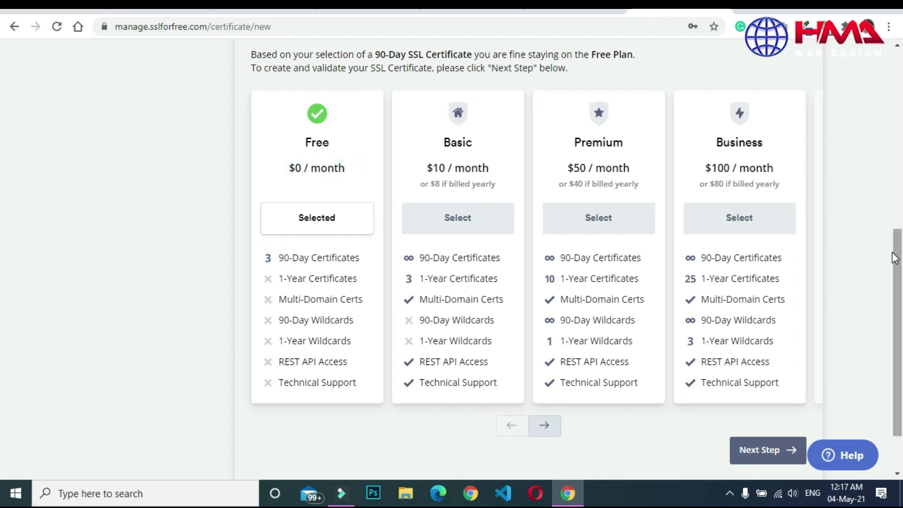
pyautogui.scroll(-2, 894, 258)
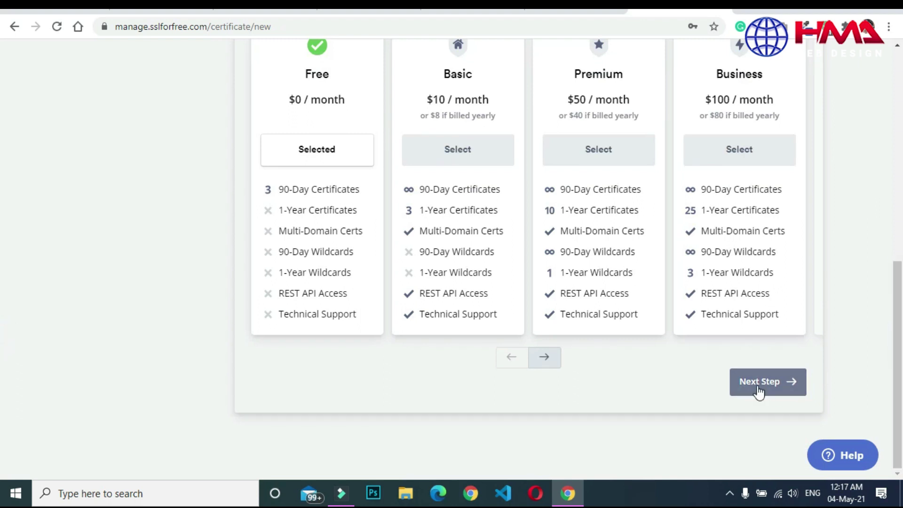
pyautogui.click(752, 366)
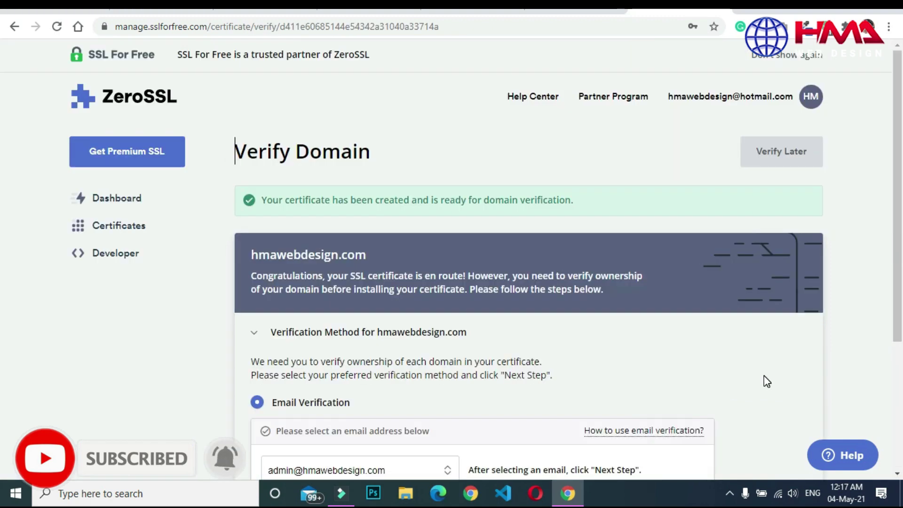
# Highlight the Verify Domain heading text.
pyautogui.moveTo(235, 150); pyautogui.dragTo(388, 147)
pyautogui.click(259, 148)
pyautogui.moveTo(236, 150); pyautogui.dragTo(341, 152)
# Scroll through the Verify Domain options and review the verification e-mail address choices.
pyautogui.click(390, 151)
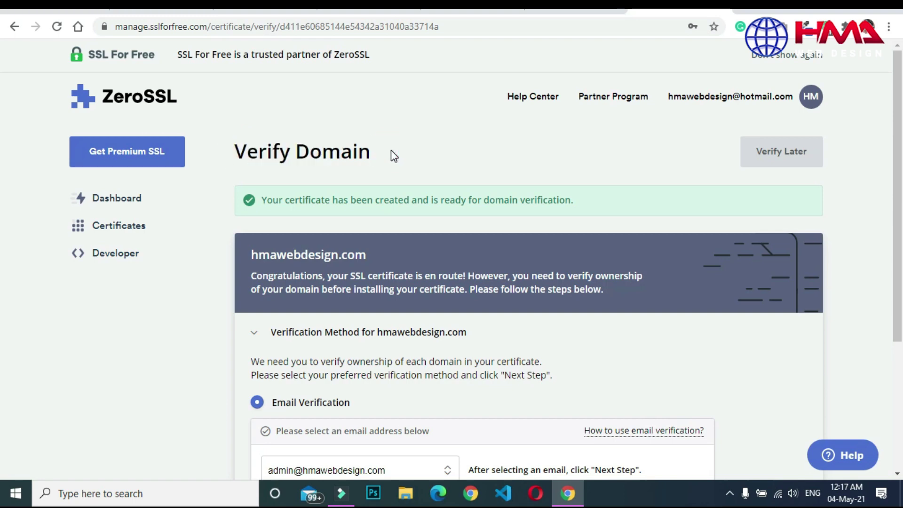
pyautogui.scroll(-2, 2, 145)
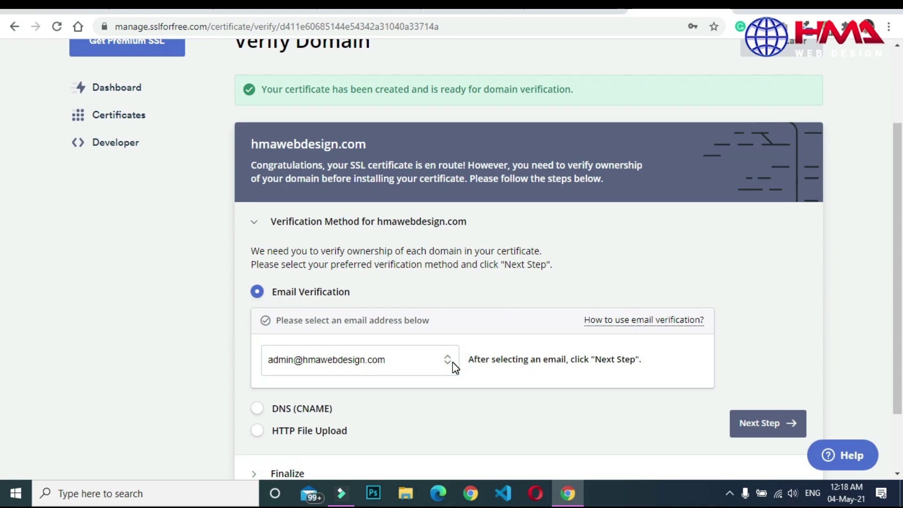
pyautogui.scroll(-2, 452, 362)
pyautogui.click(450, 294)
pyautogui.scroll(-1, 2, 256)
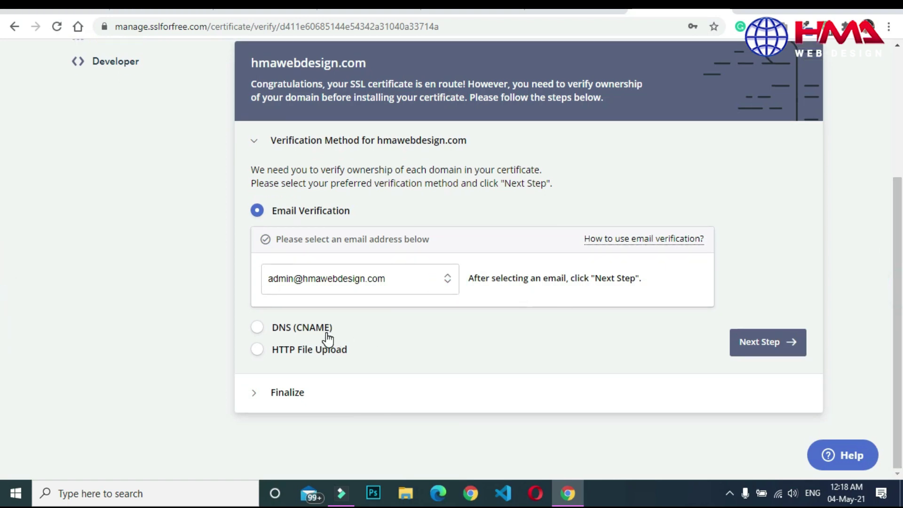
# Select HTTP File Upload, download the D0D050F92BEFBBE….txt auth file, and go to cPanel.
pyautogui.click(256, 350)
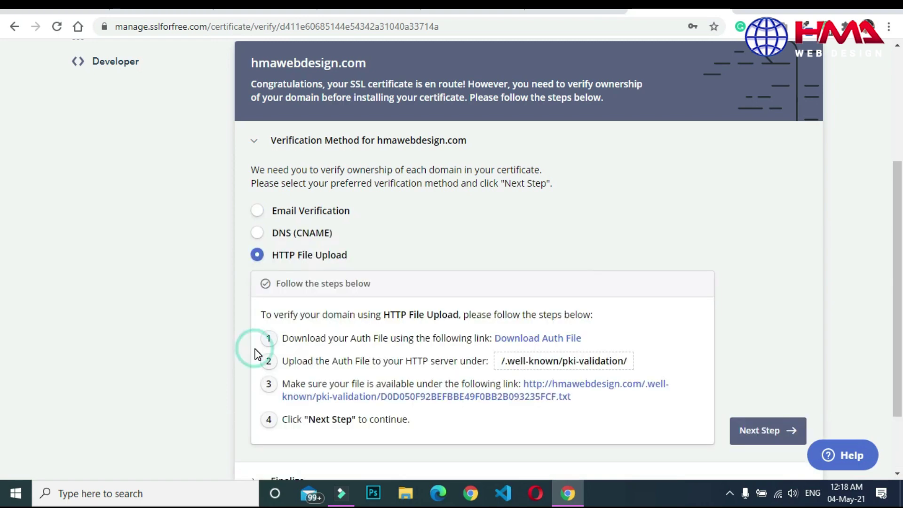
pyautogui.scroll(-3, 4, 329)
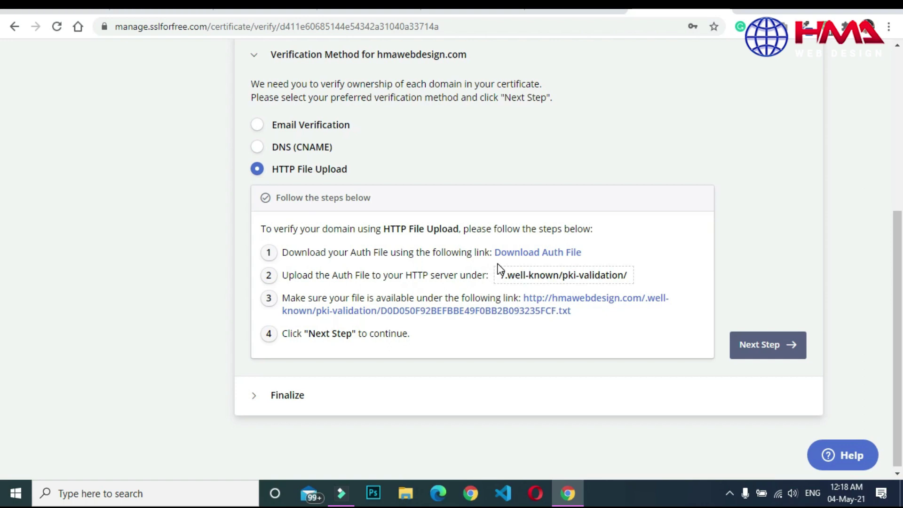
pyautogui.click(537, 254)
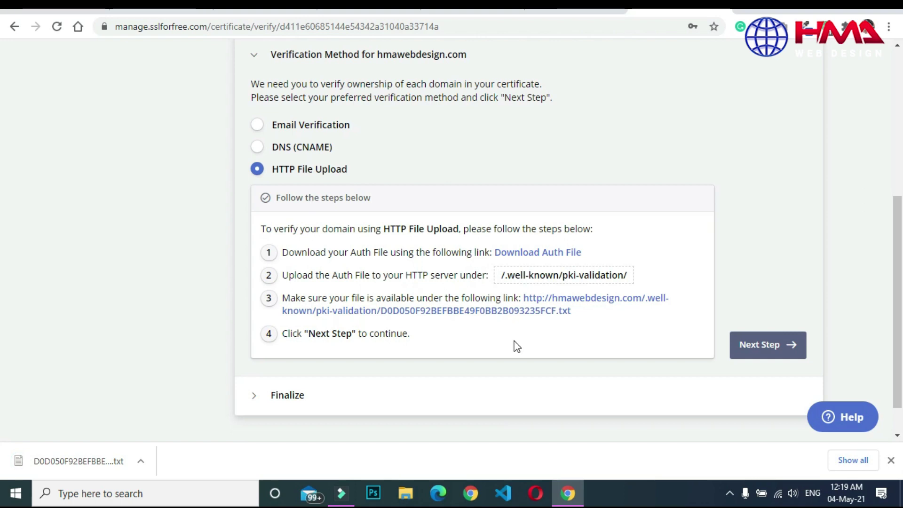
pyautogui.click(559, 5)
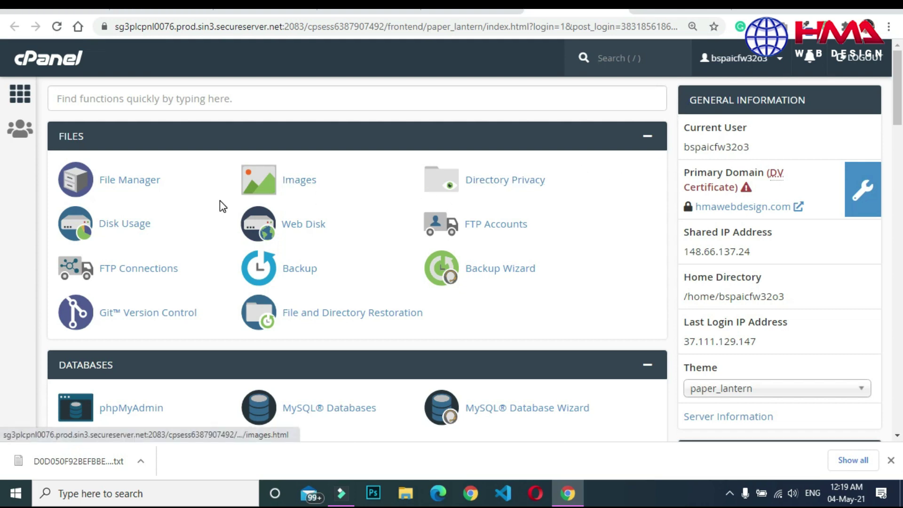
# Open cPanel File Manager in public_html and begin a new folder there.
pyautogui.click(139, 183)
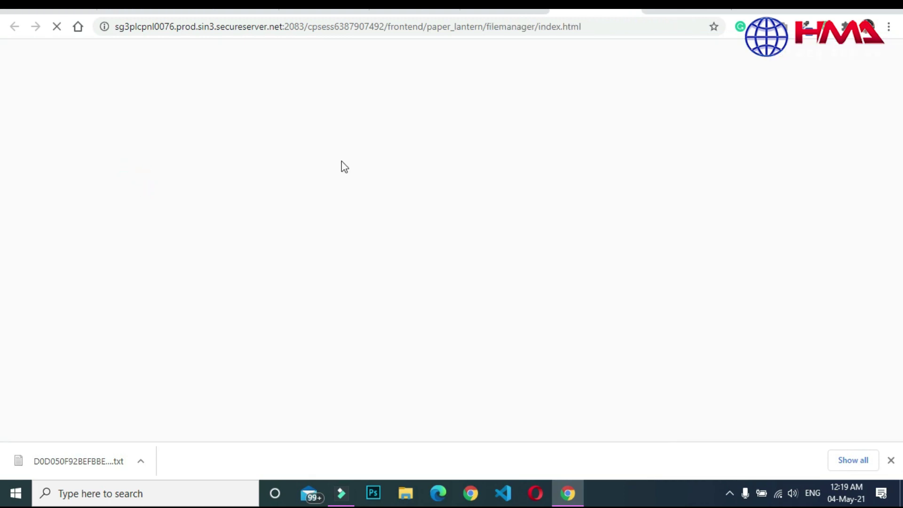
pyautogui.scroll(-1, 897, 256)
pyautogui.scroll(1, 898, 254)
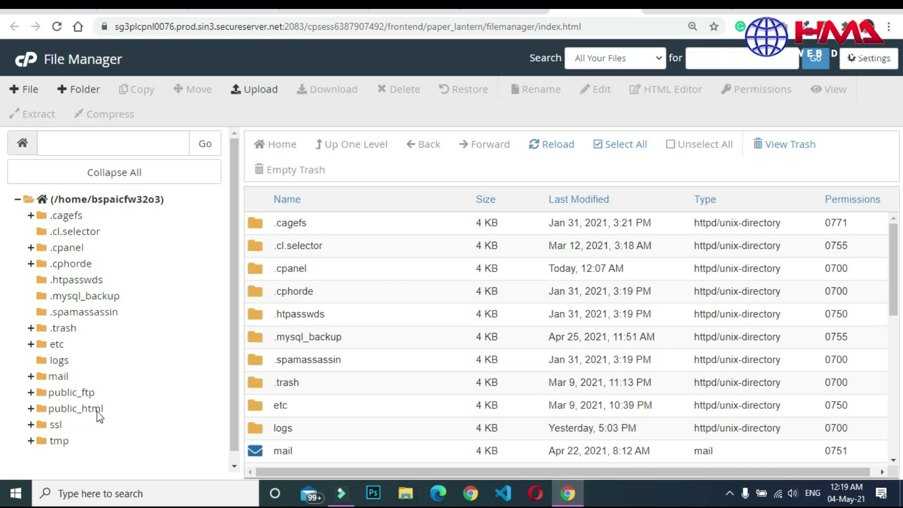
pyautogui.click(68, 408)
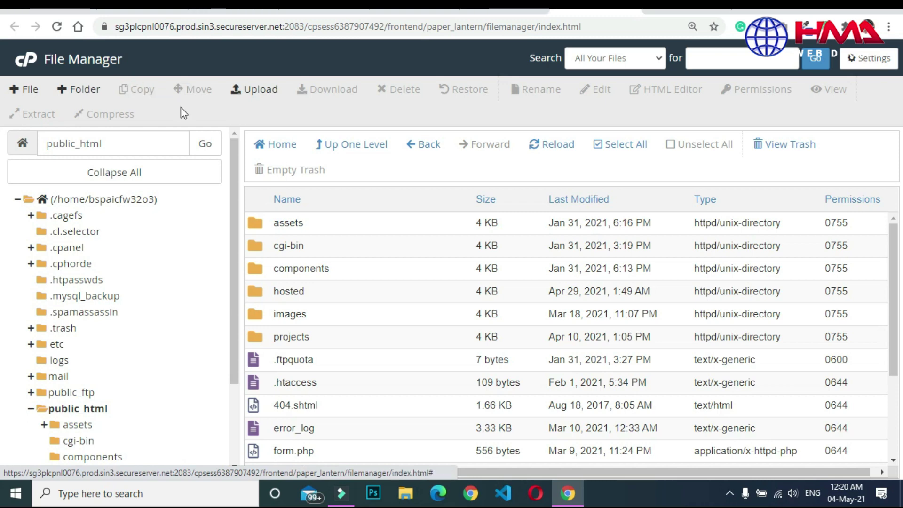
pyautogui.click(80, 92)
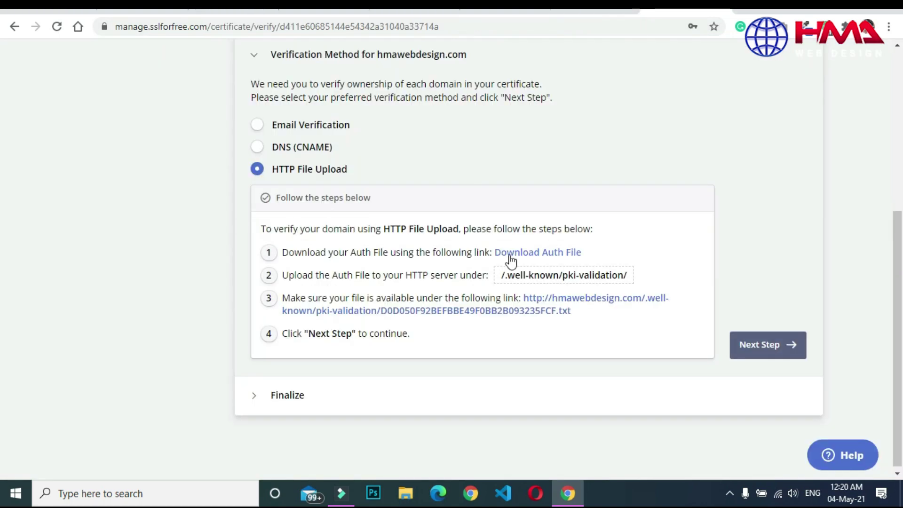
# Create a .well-known folder in public_html, named from the copied upload path, and select it.
pyautogui.moveTo(505, 275); pyautogui.dragTo(558, 275)
pyautogui.hotkey('ctrl', 'c')
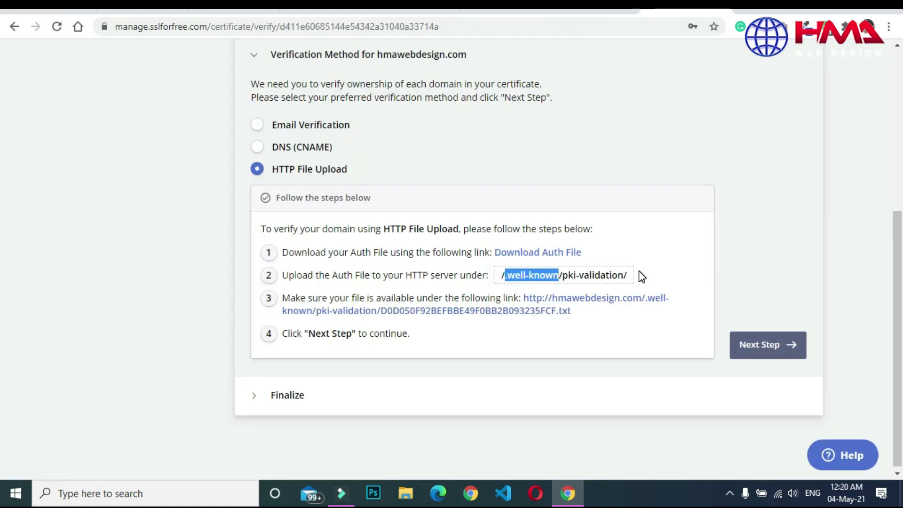
pyautogui.click(576, 10)
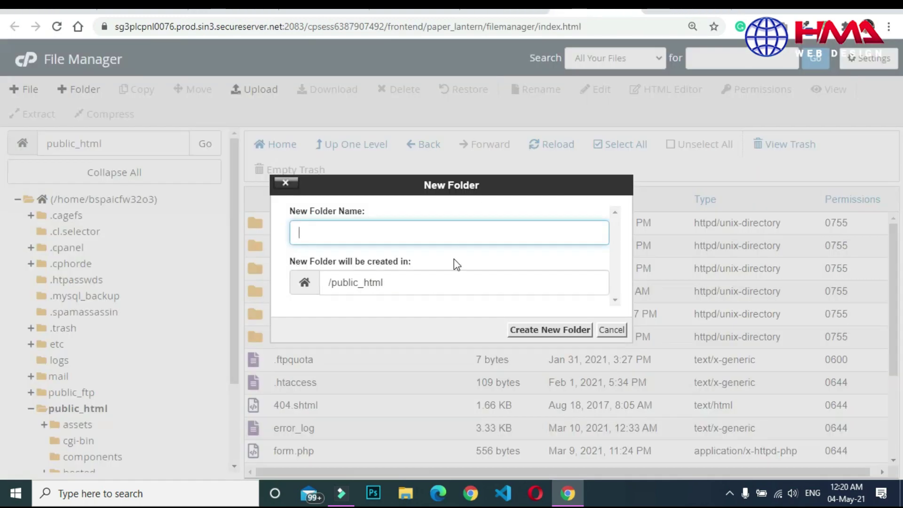
pyautogui.hotkey('ctrl', 'v')
pyautogui.click(545, 329)
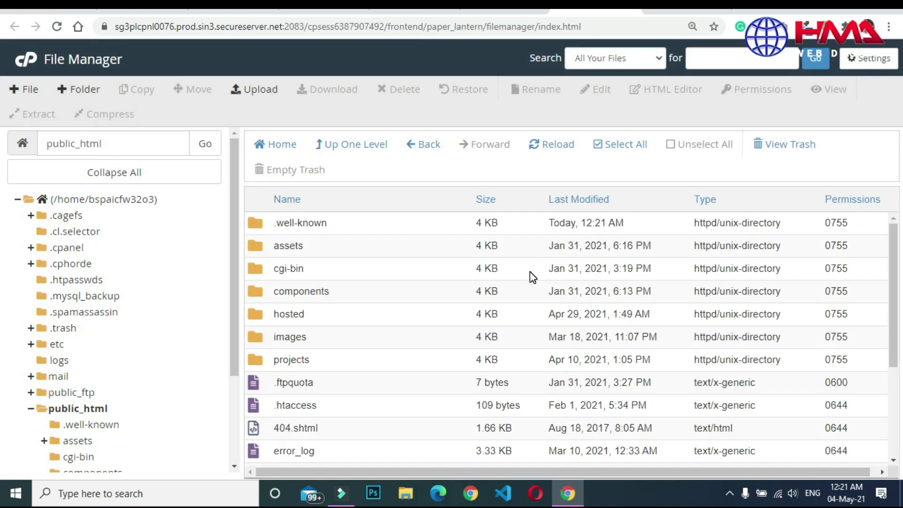
pyautogui.click(270, 226)
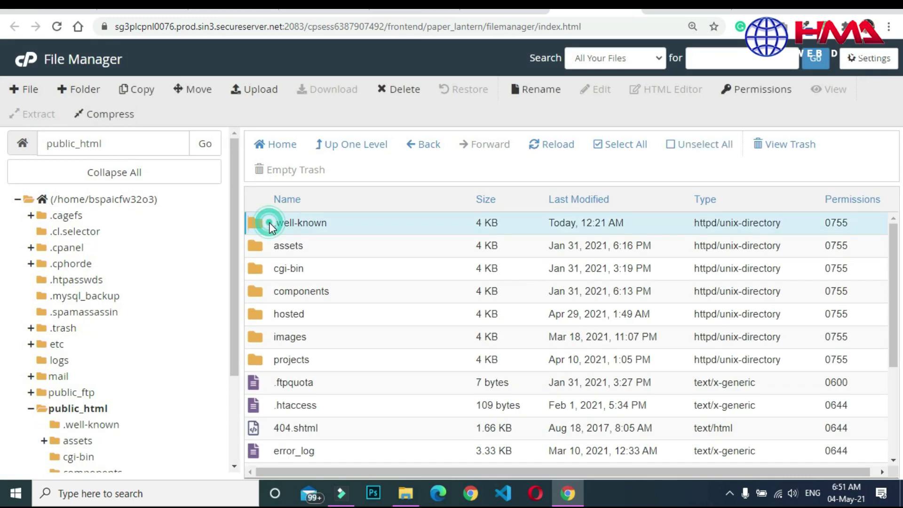
# Inside .well-known, name a new folder pki-validation, copied from the ZeroSSL upload path.
pyautogui.doubleClick(272, 228)
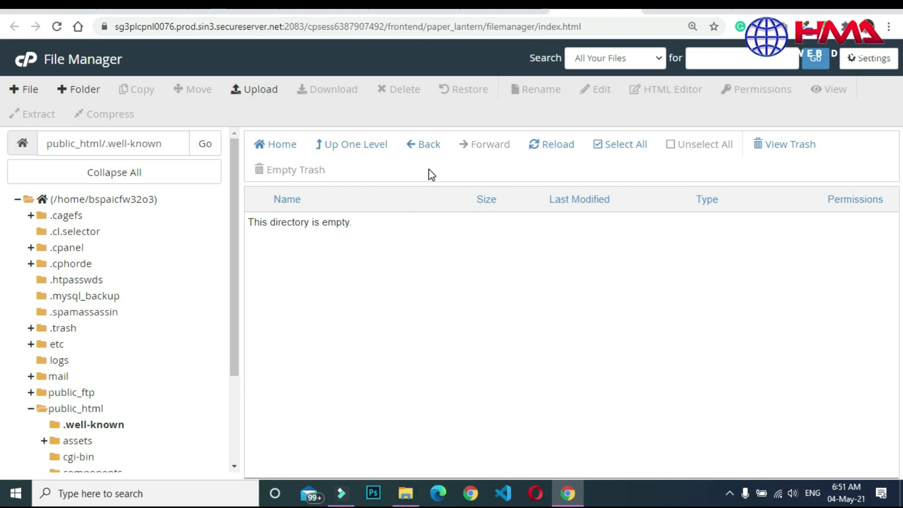
pyautogui.click(77, 94)
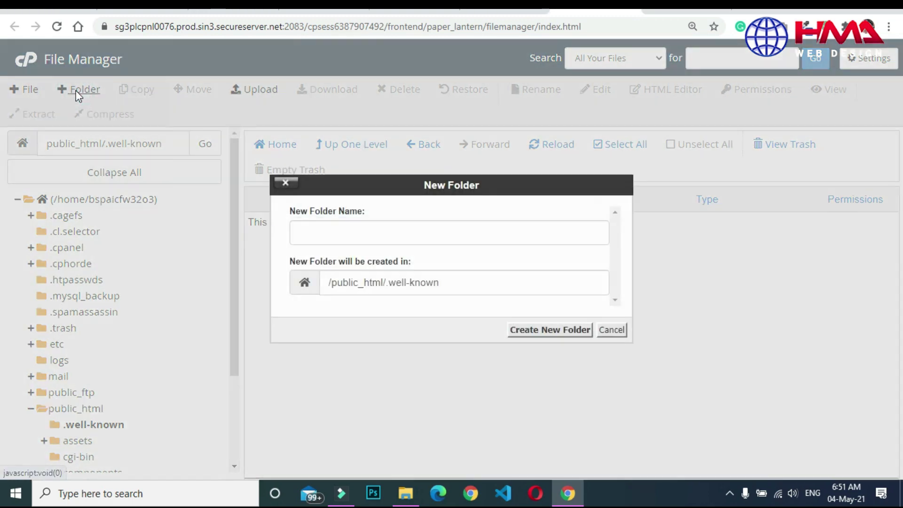
pyautogui.click(687, 6)
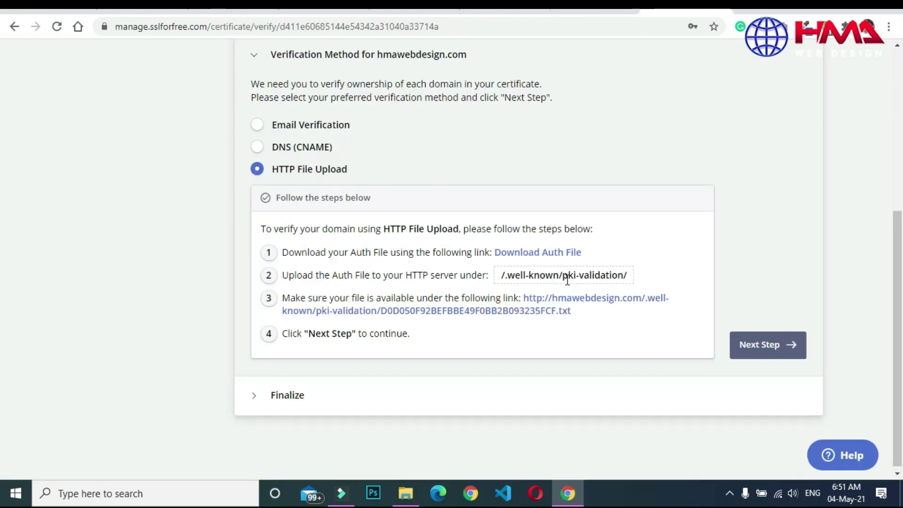
pyautogui.moveTo(563, 275); pyautogui.dragTo(624, 275)
pyautogui.hotkey('ctrl', 'c')
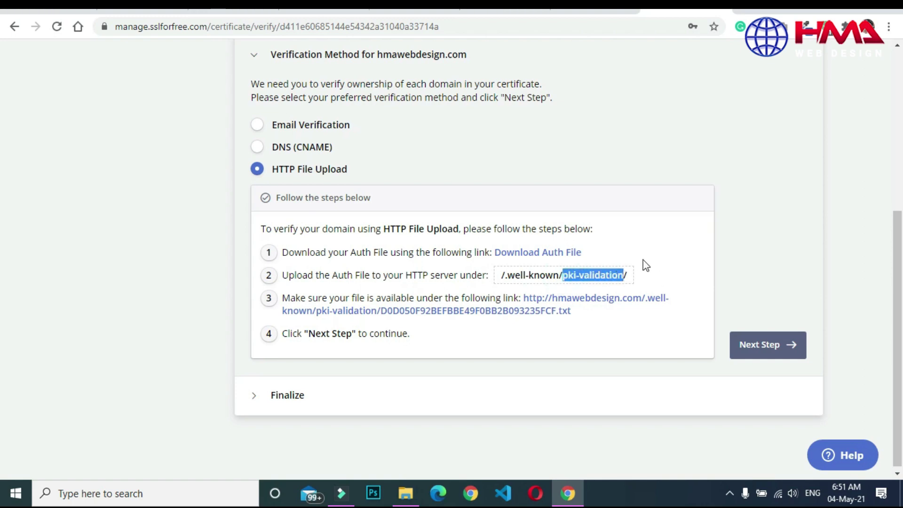
pyautogui.click(595, 6)
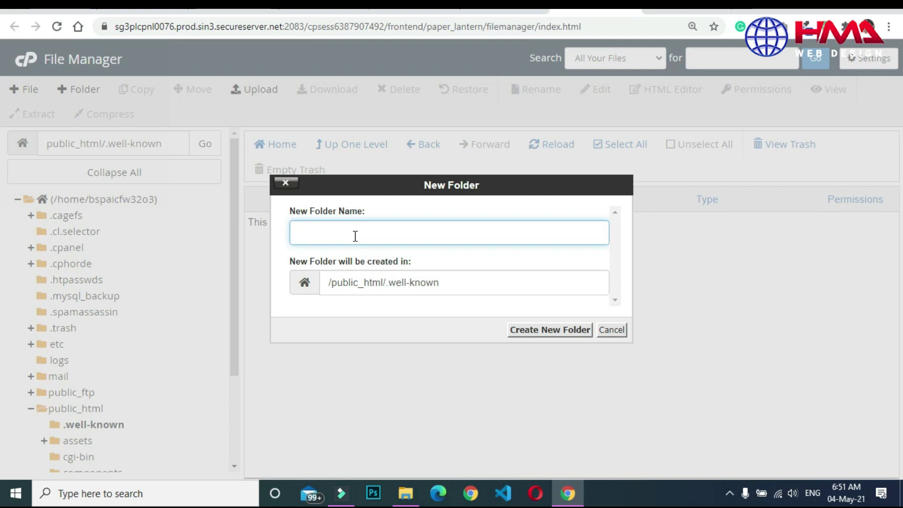
pyautogui.hotkey('ctrl', 'v')
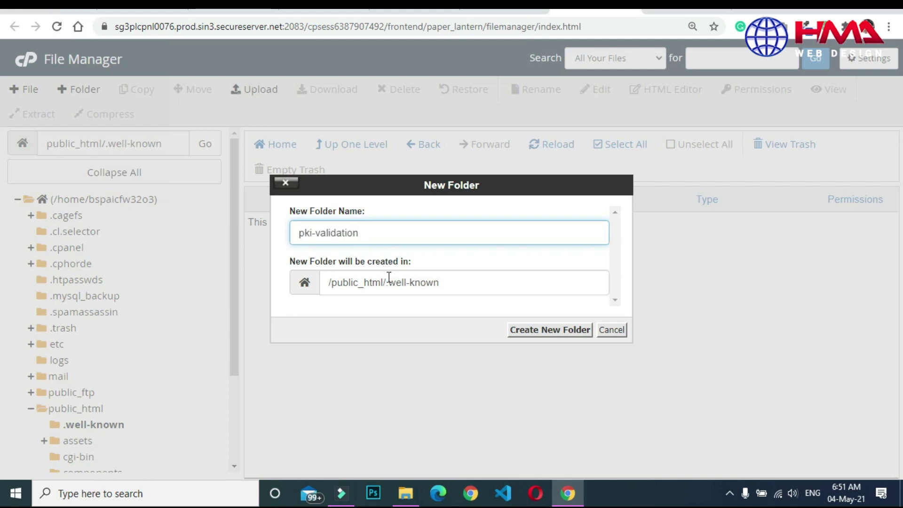
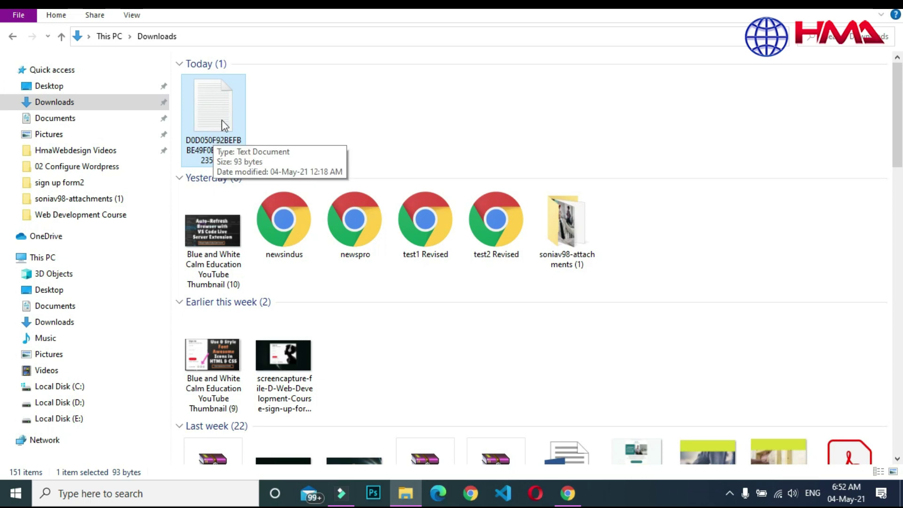
# Upload D0D050F92BEFBBE49F0BB2B093235FCF.txt from Downloads into the pki-validation folder in File Manager.
pyautogui.click(272, 133)
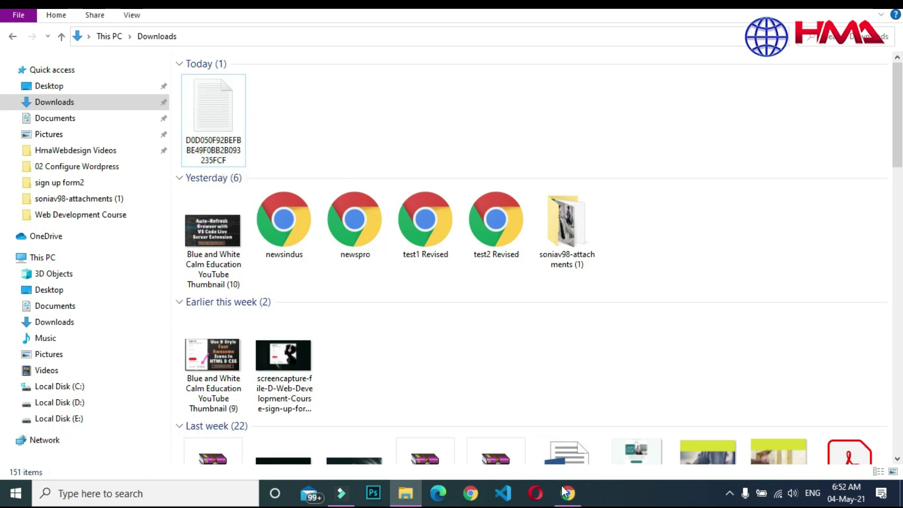
pyautogui.click(567, 494)
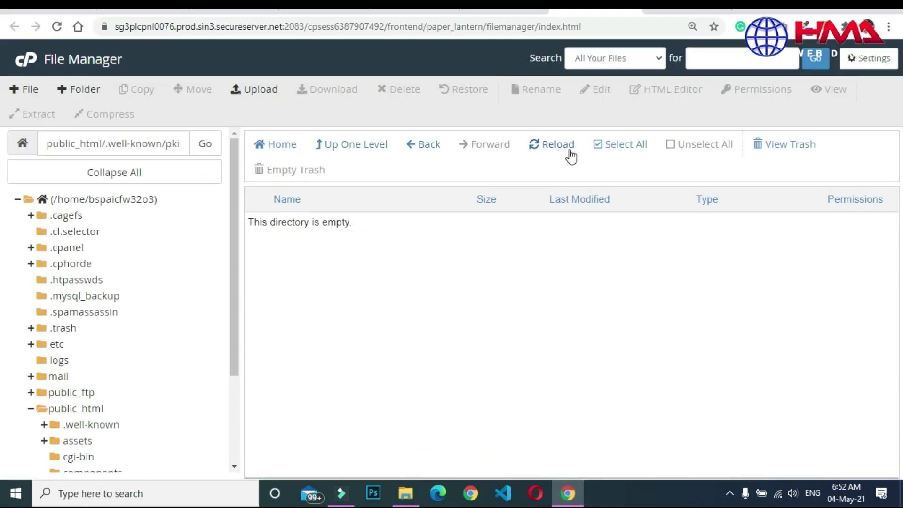
pyautogui.click(257, 89)
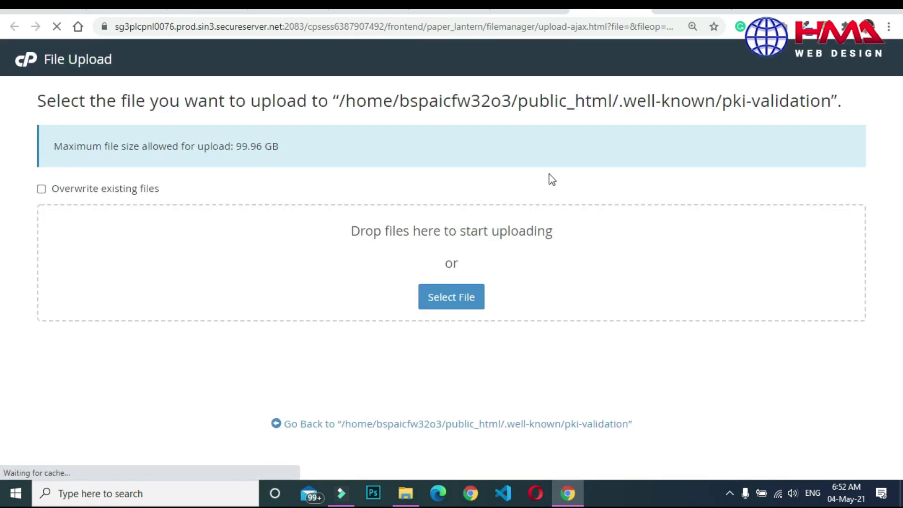
pyautogui.click(448, 298)
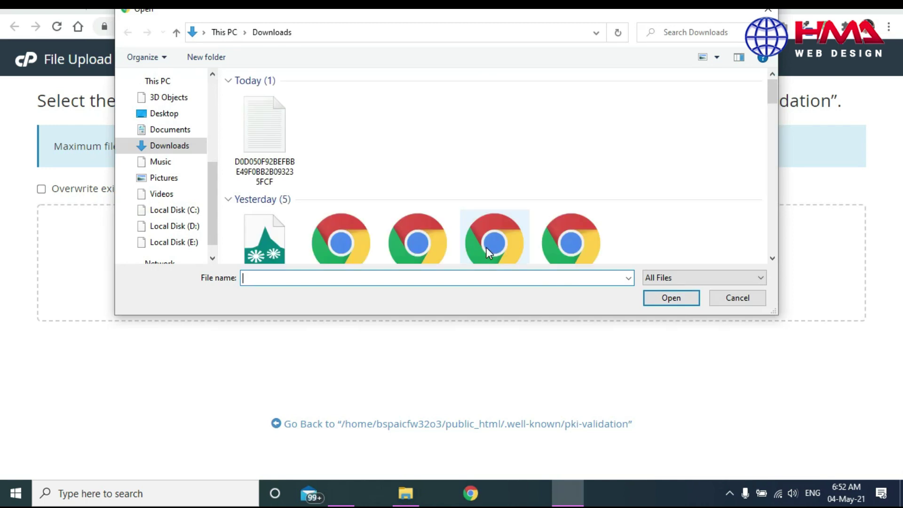
pyautogui.doubleClick(250, 150)
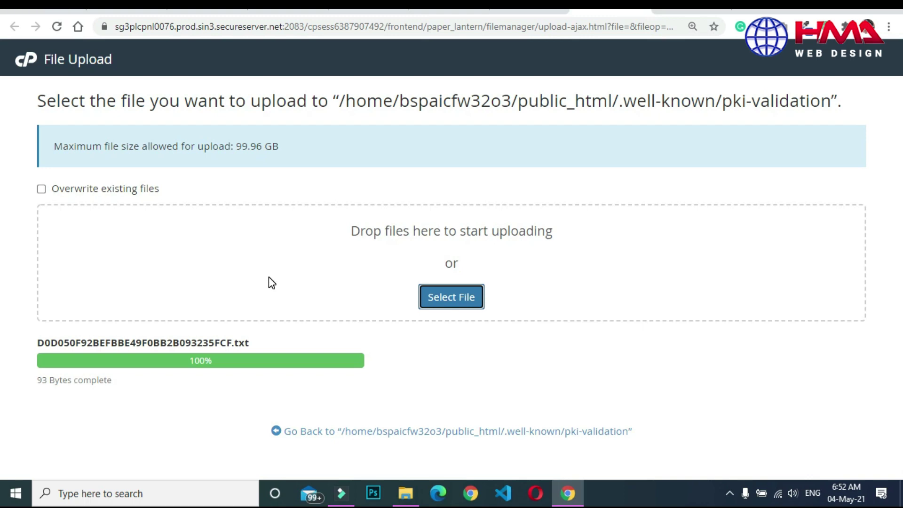
pyautogui.click(530, 432)
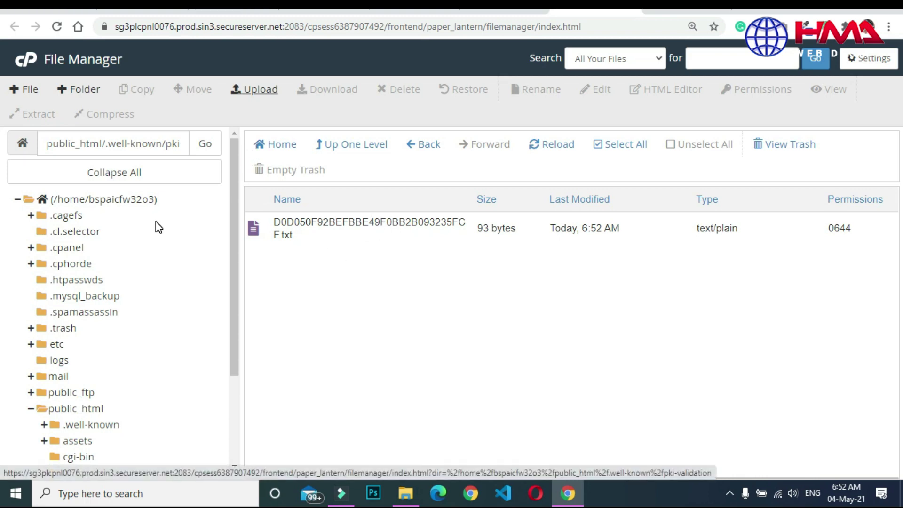
# Browse to public_html/.well-known and bring the ZeroSSL verification tab back into view.
pyautogui.click(268, 151)
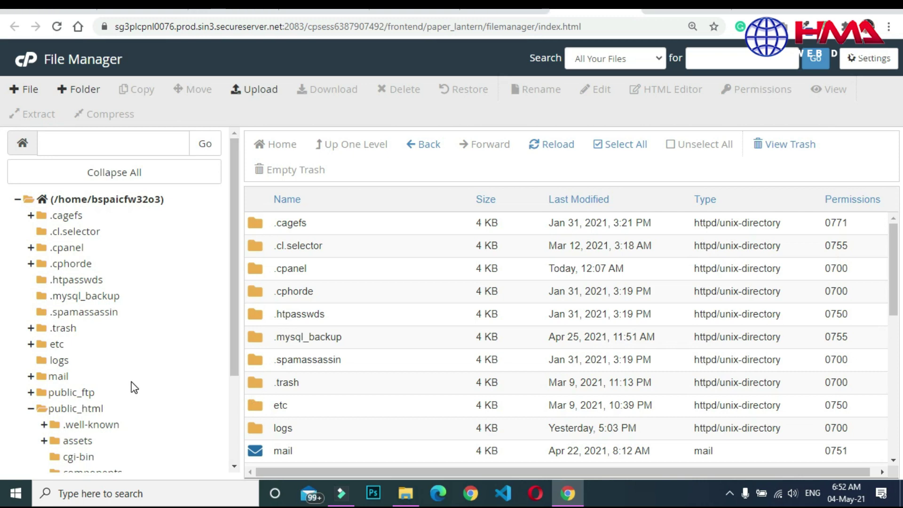
pyautogui.click(63, 412)
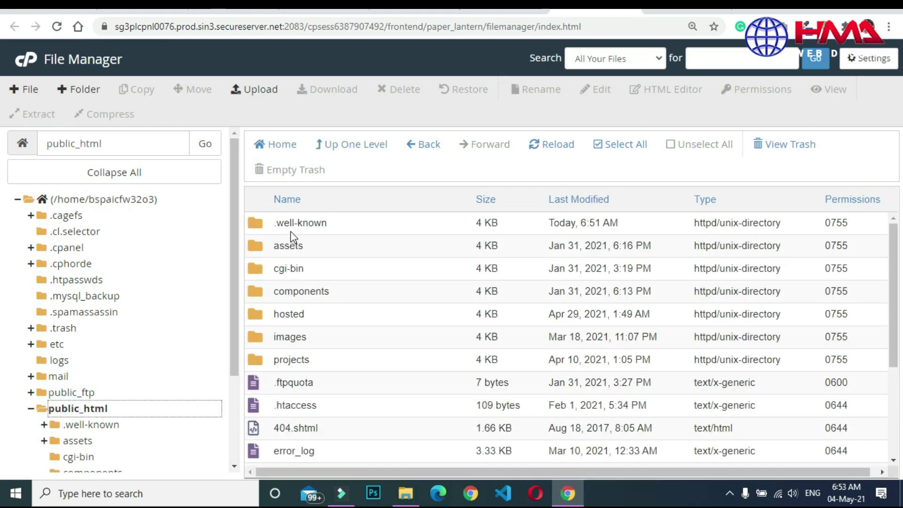
pyautogui.doubleClick(274, 227)
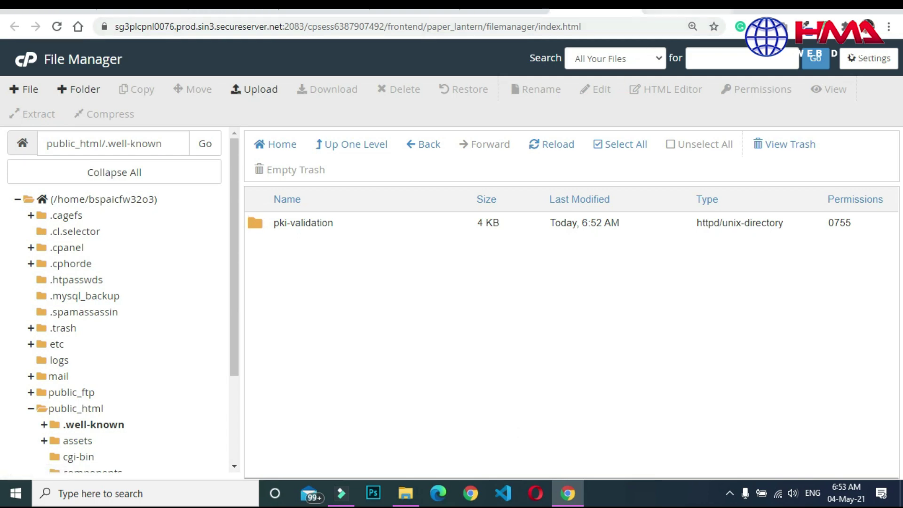
pyautogui.click(687, 6)
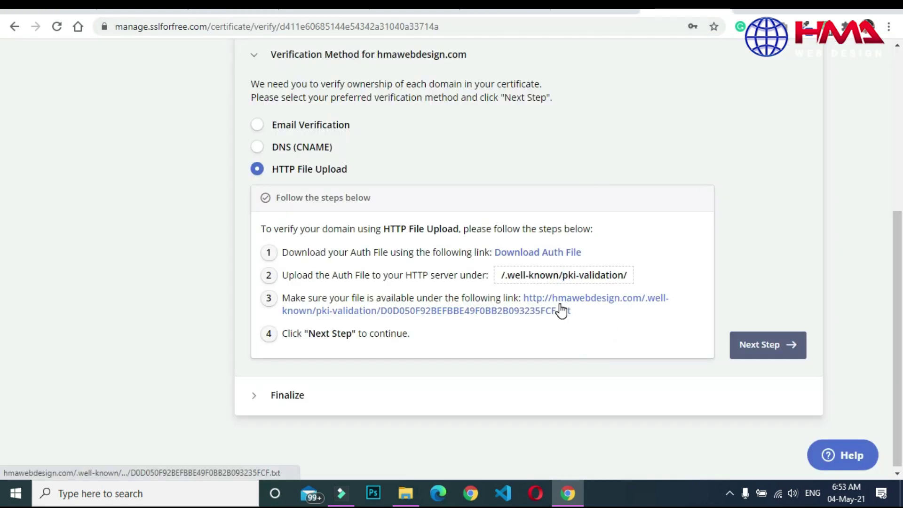
# Open the verification file's public URL to confirm it loads with the expected content.
pyautogui.click(561, 309)
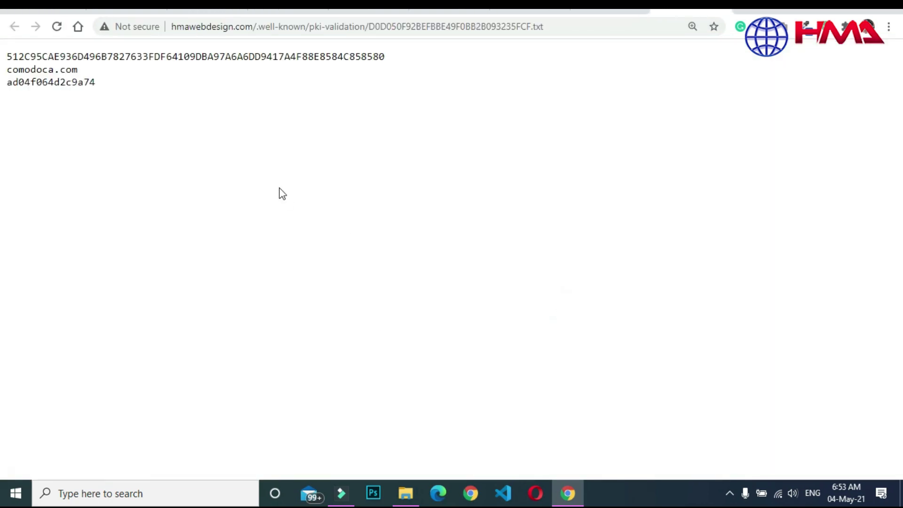
pyautogui.moveTo(12, 65); pyautogui.dragTo(94, 82)
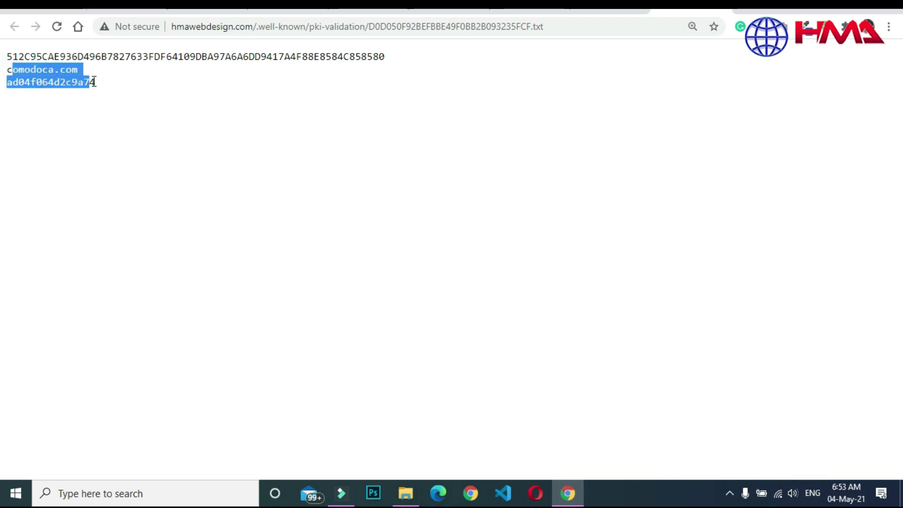
pyautogui.click(146, 88)
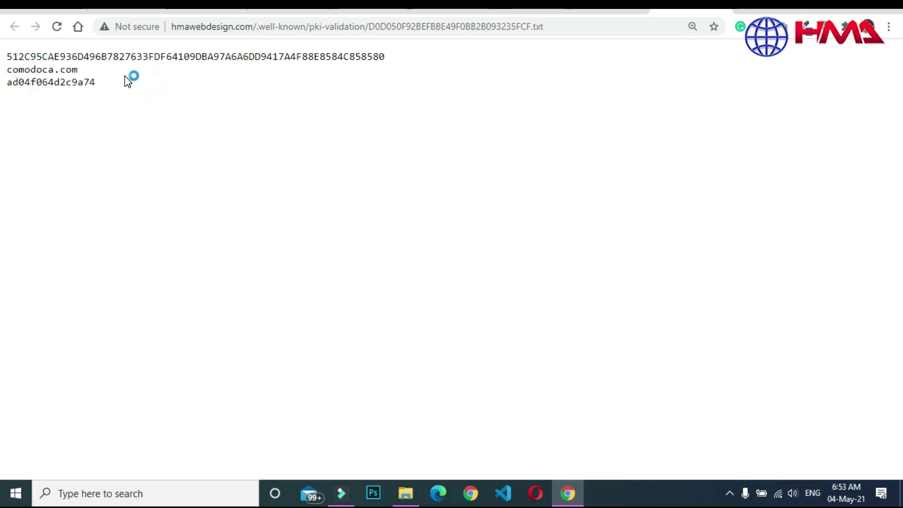
pyautogui.click(605, 10)
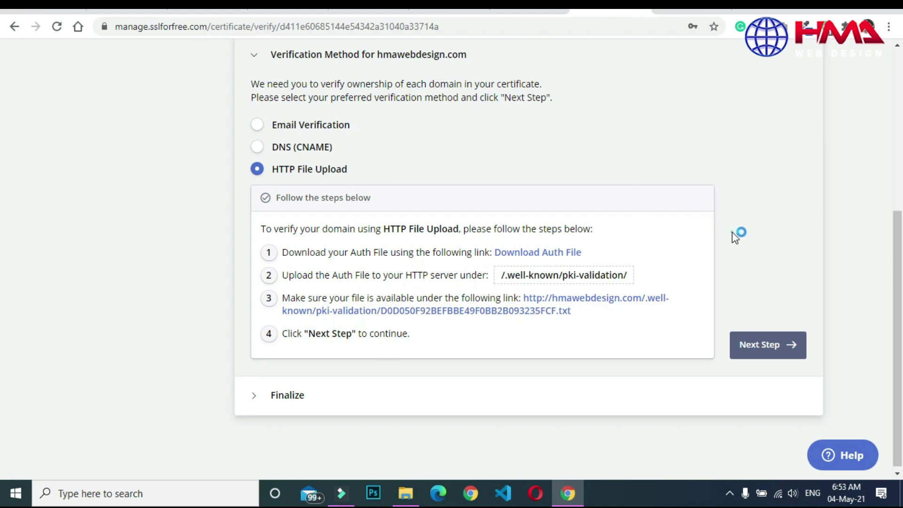
# Proceed to the finalize step in ZeroSSL and verify the hmawebdesign.com domain.
pyautogui.click(760, 347)
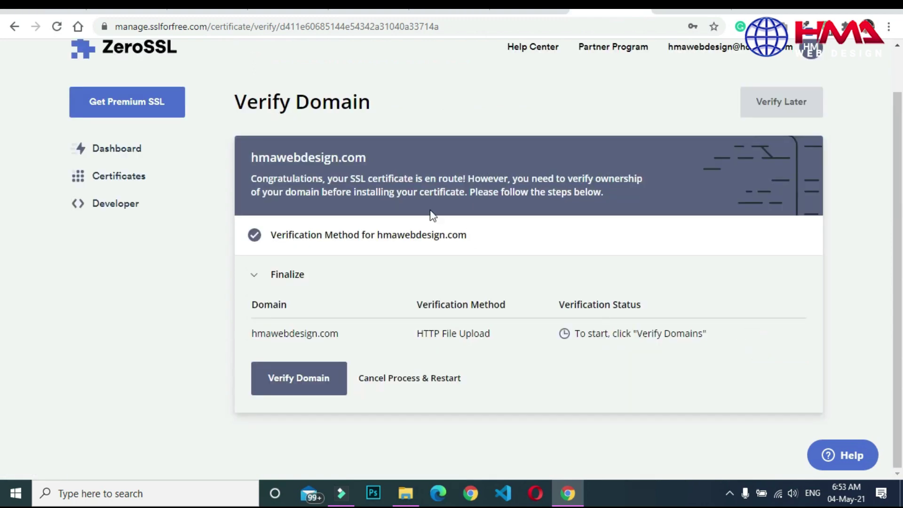
pyautogui.moveTo(356, 178); pyautogui.dragTo(459, 175)
pyautogui.click(519, 182)
pyautogui.click(308, 384)
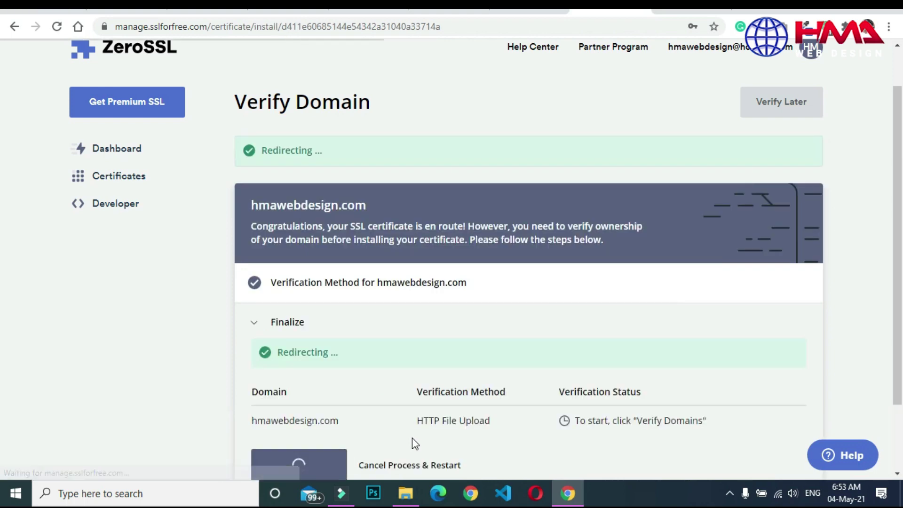
pyautogui.scroll(-4, 412, 438)
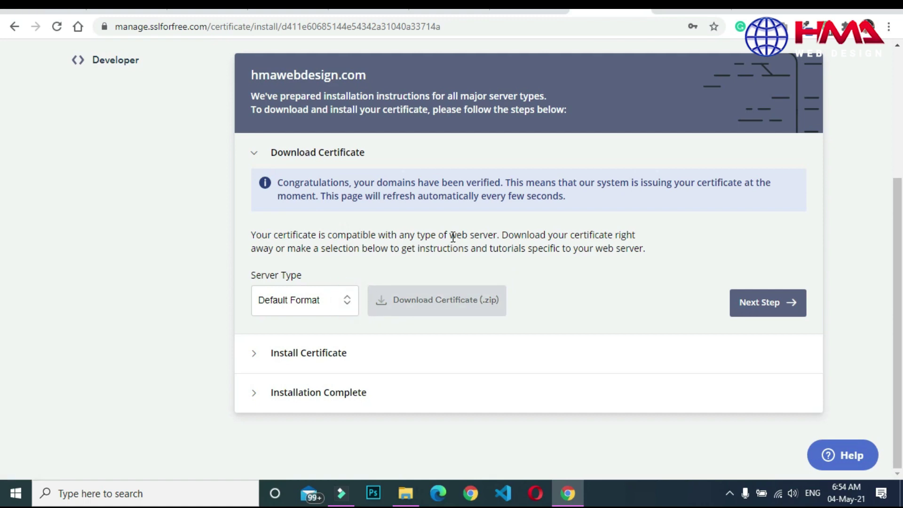
# Download the certificate as hmawebdesign.com.zip and advance to the Install Certificate step.
pyautogui.click(440, 303)
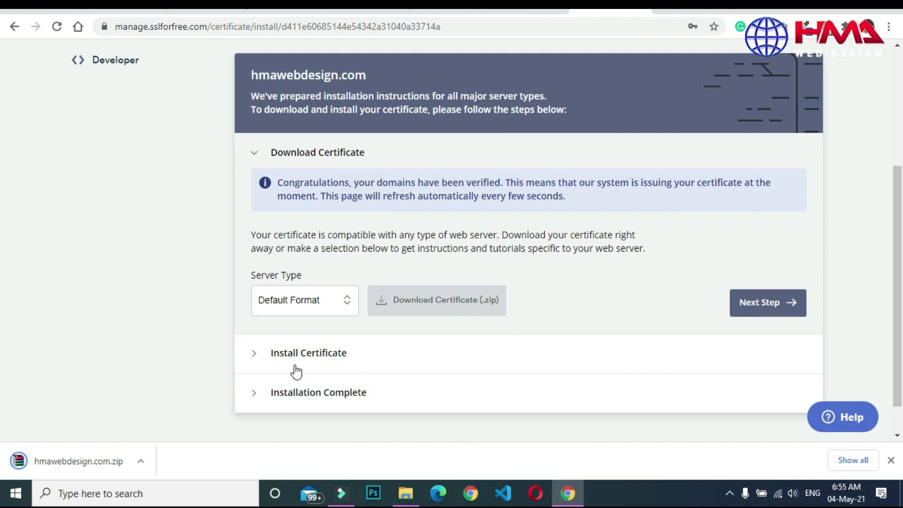
pyautogui.click(767, 304)
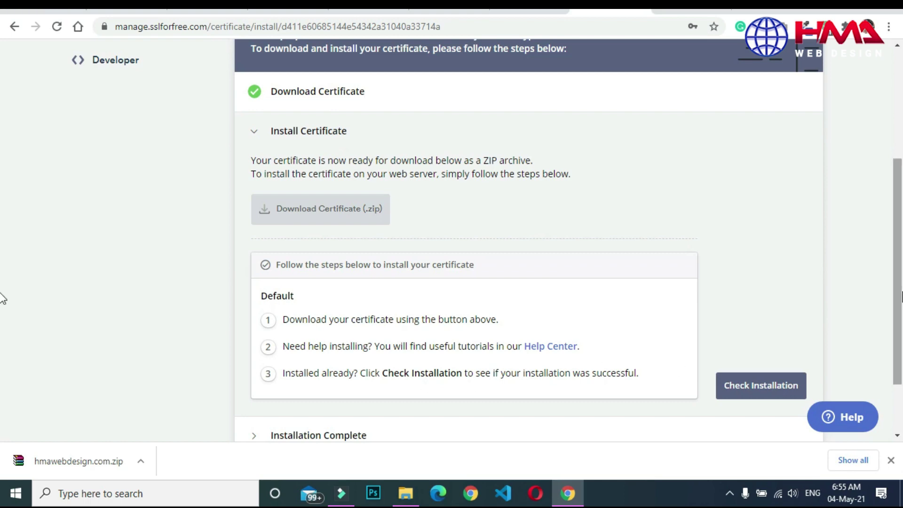
pyautogui.scroll(-1, 1, 310)
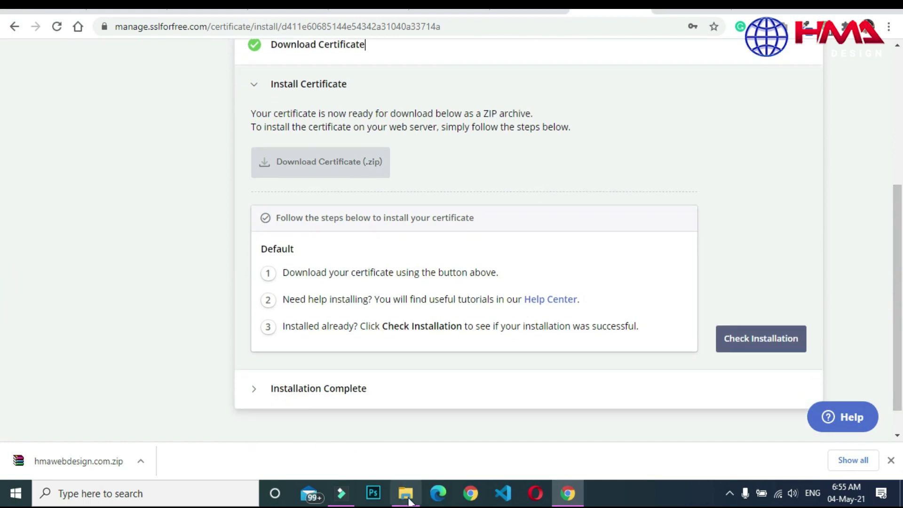
pyautogui.click(409, 500)
# Extract hmawebdesign.com.zip into a hmawebdesign.com folder containing ca_bundle, certificate and private.key.
pyautogui.click(280, 115)
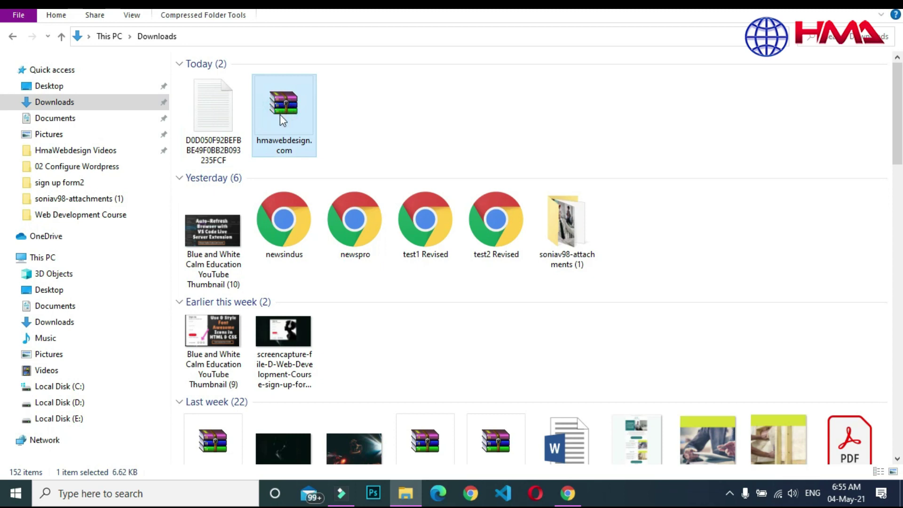
pyautogui.rightClick(281, 114)
pyautogui.click(328, 195)
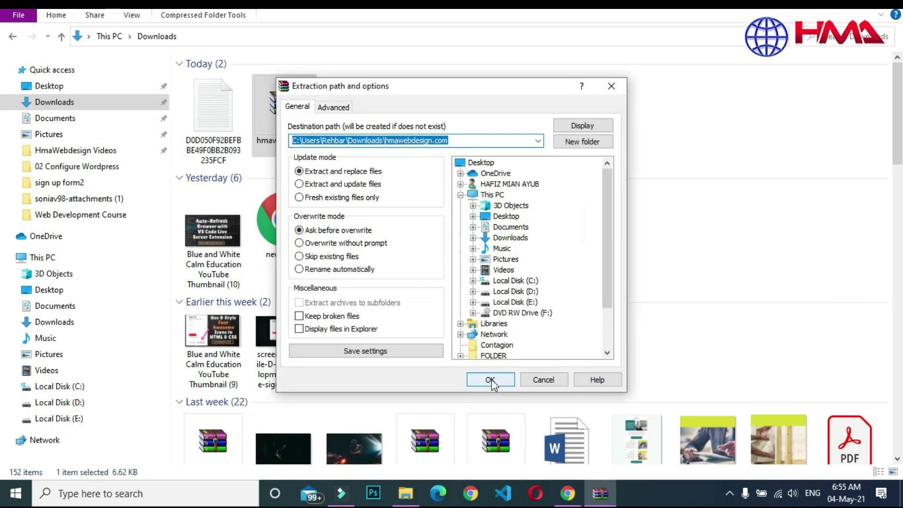
pyautogui.click(489, 375)
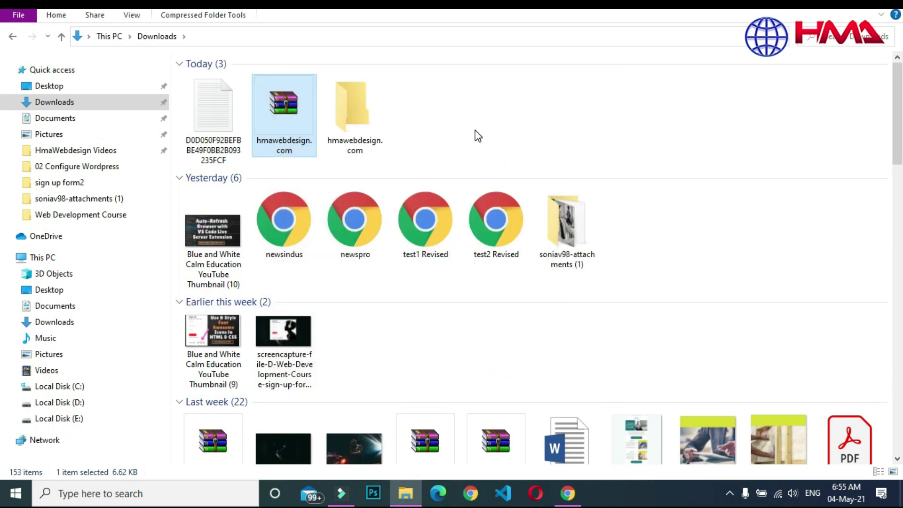
pyautogui.click(475, 134)
pyautogui.doubleClick(365, 136)
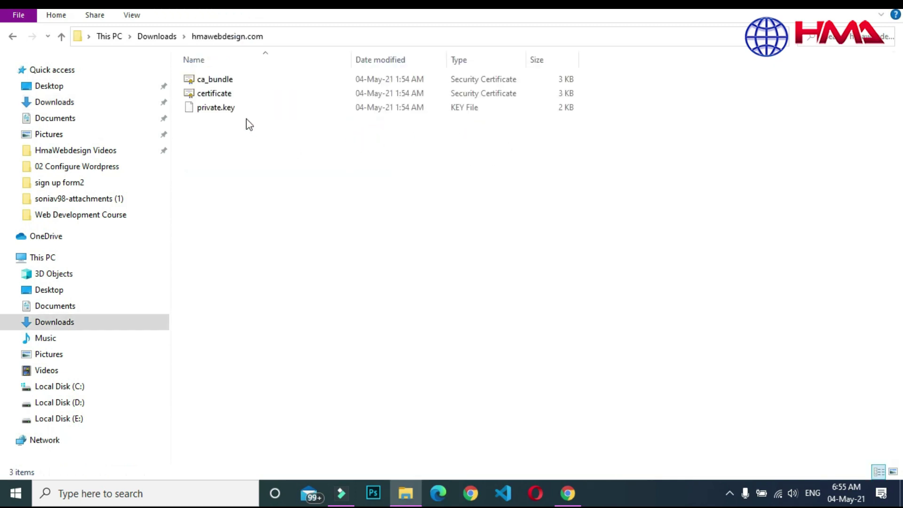
pyautogui.click(13, 37)
pyautogui.click(567, 492)
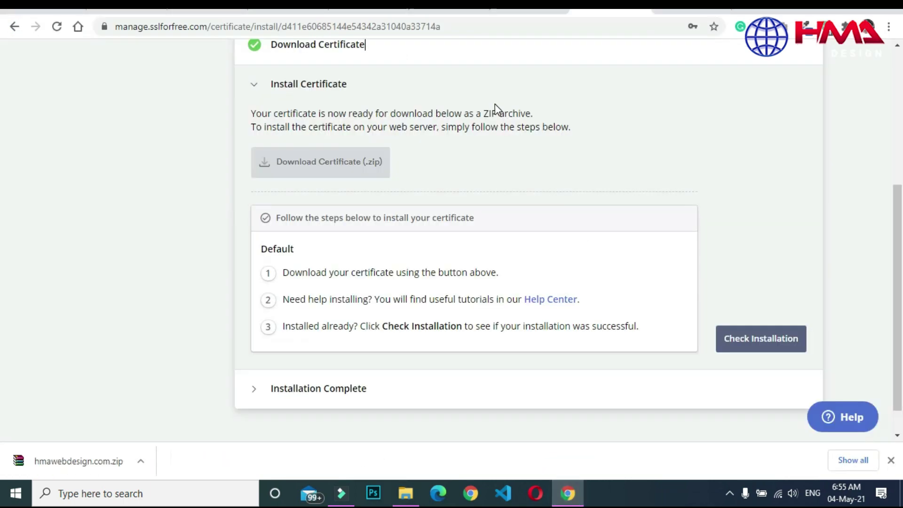
# Go from the cPanel home page to the SSL/TLS Private Keys manager.
pyautogui.click(523, 10)
pyautogui.click(449, 11)
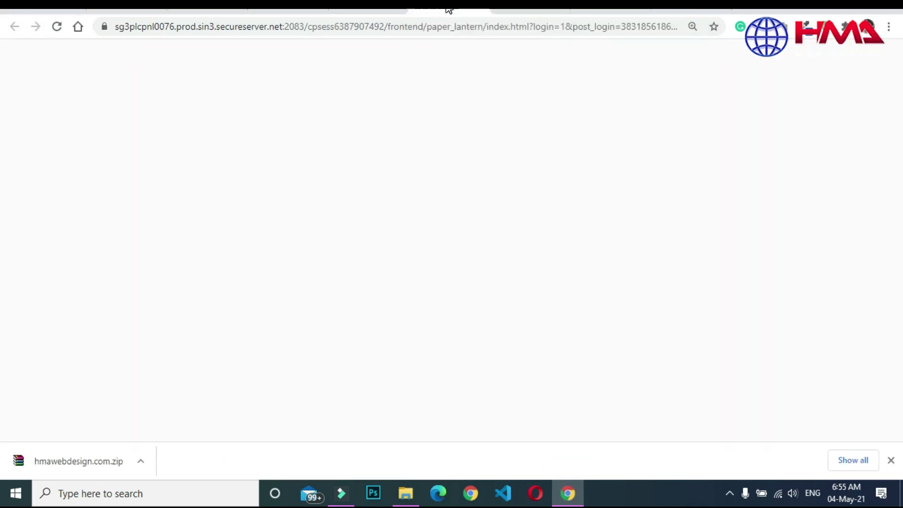
pyautogui.moveTo(899, 92); pyautogui.dragTo(901, 188)
pyautogui.scroll(-8, 1, 191)
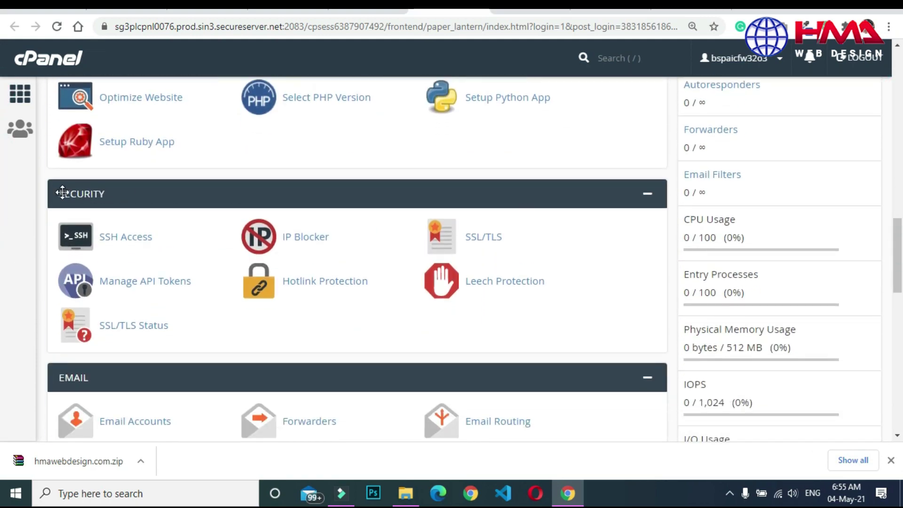
pyautogui.click(484, 242)
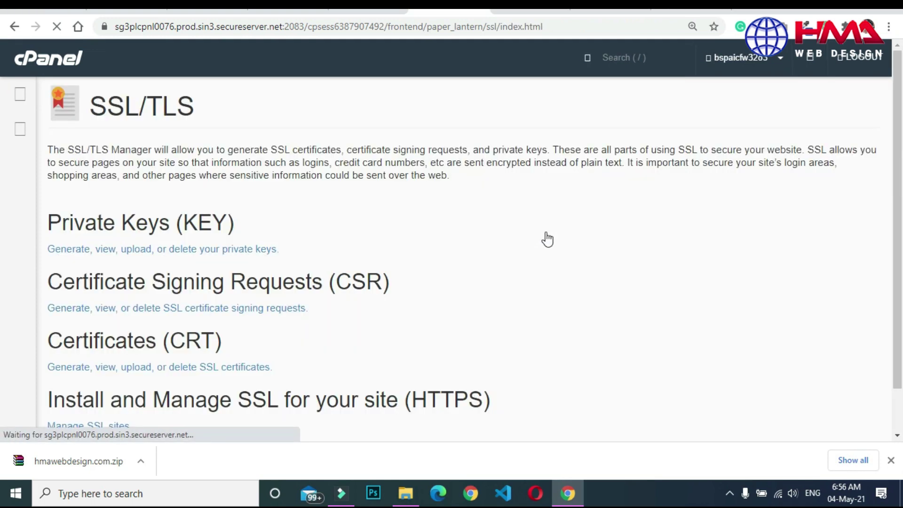
pyautogui.scroll(-2, 845, 228)
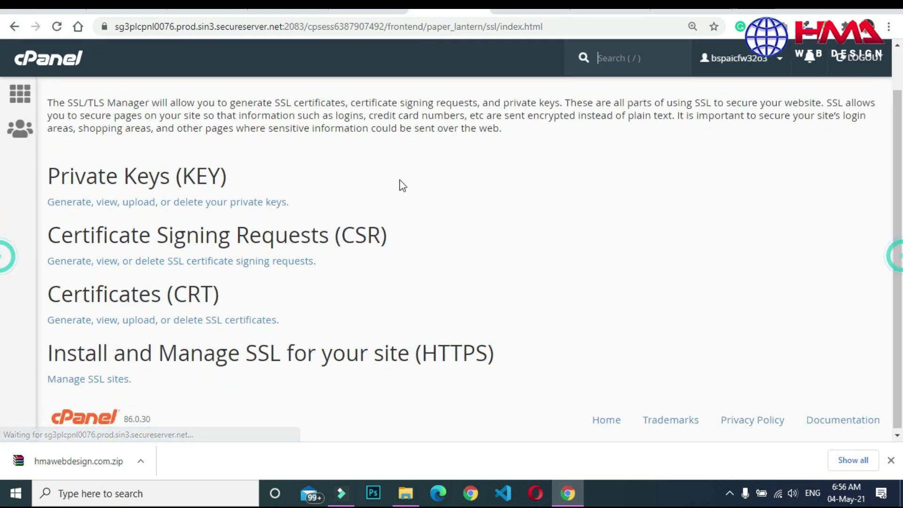
pyautogui.moveTo(60, 179); pyautogui.dragTo(196, 178)
pyautogui.click(195, 179)
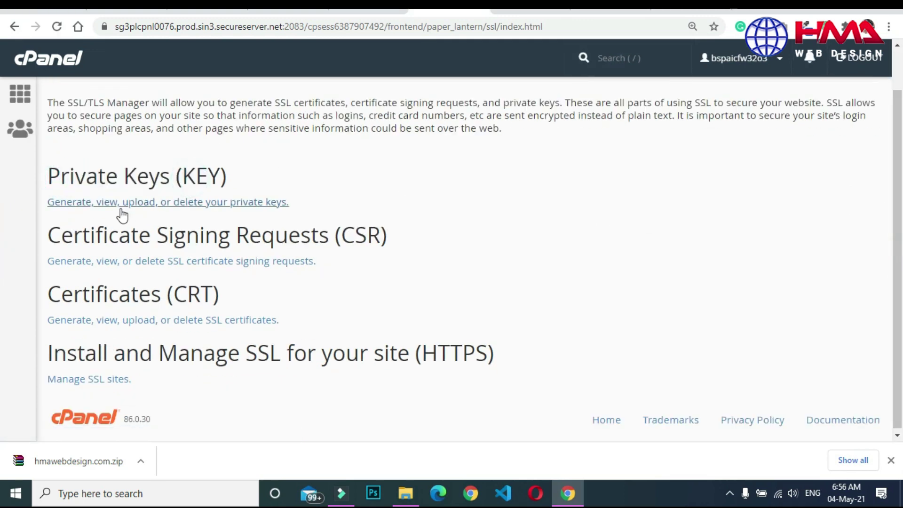
pyautogui.click(181, 209)
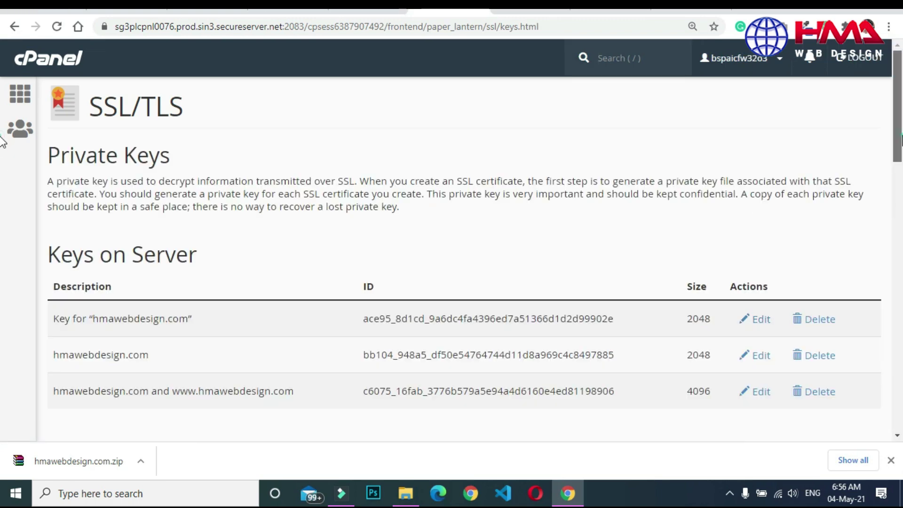
pyautogui.moveTo(899, 141); pyautogui.dragTo(901, 164)
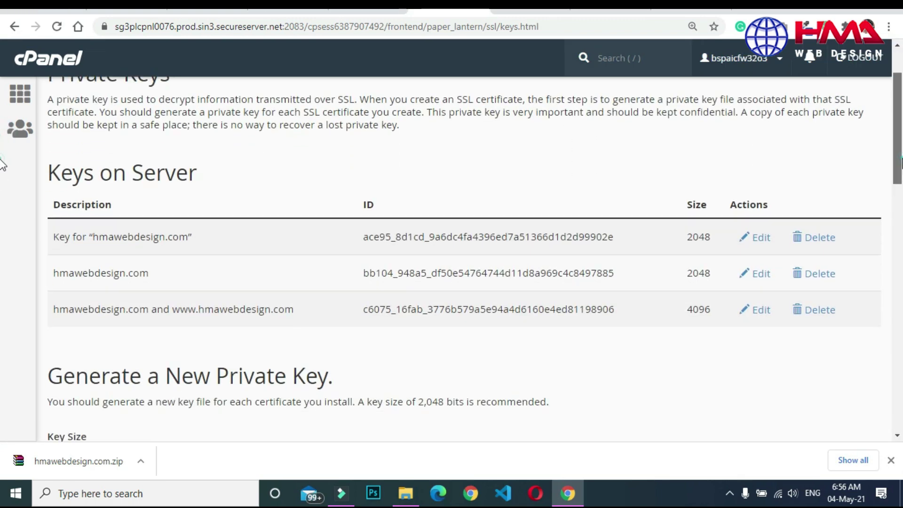
# Delete all three old hmawebdesign.com private keys together with their certificates and CSR.
pyautogui.click(815, 240)
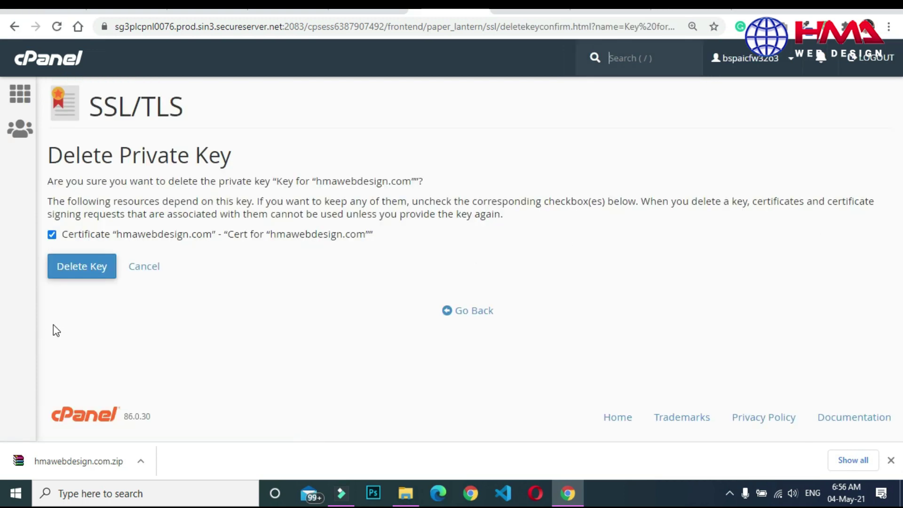
pyautogui.click(80, 267)
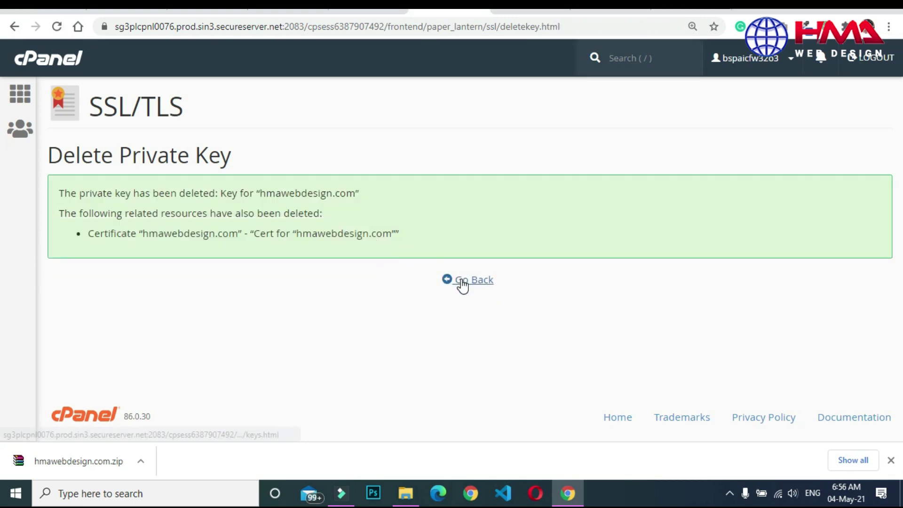
pyautogui.click(463, 281)
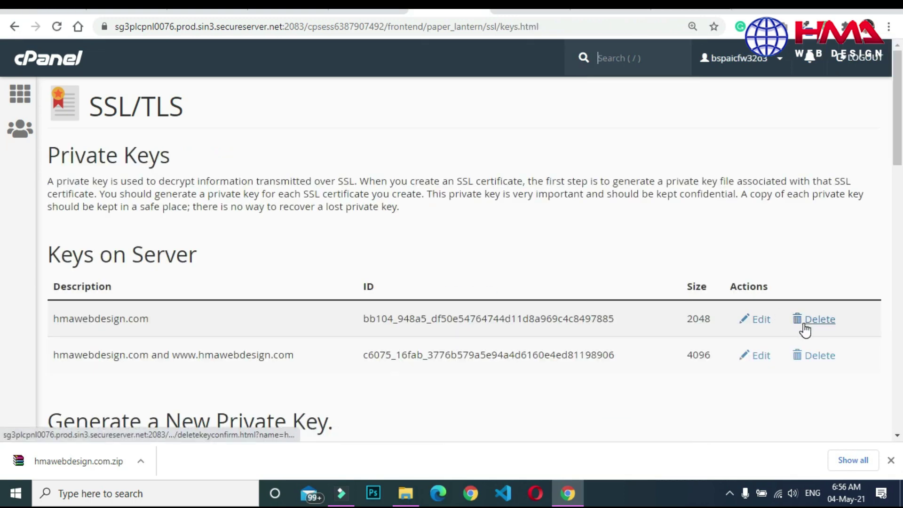
pyautogui.click(805, 329)
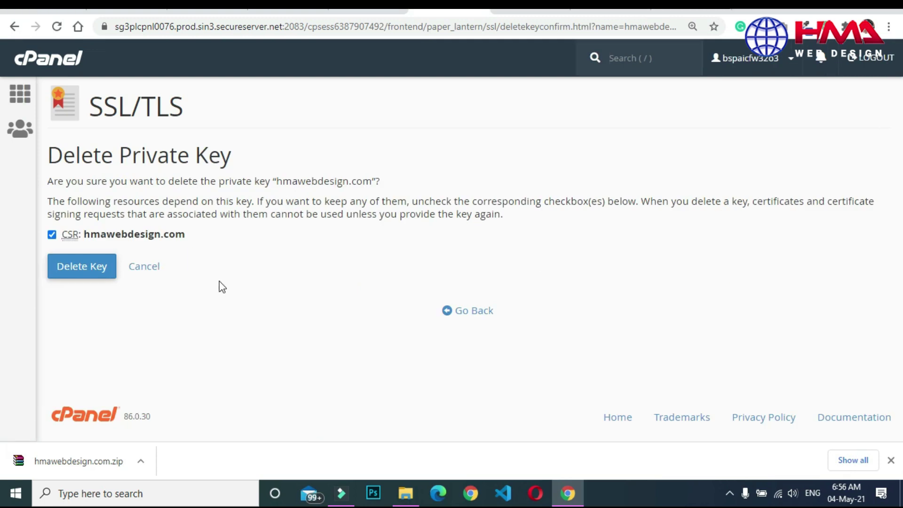
pyautogui.click(97, 274)
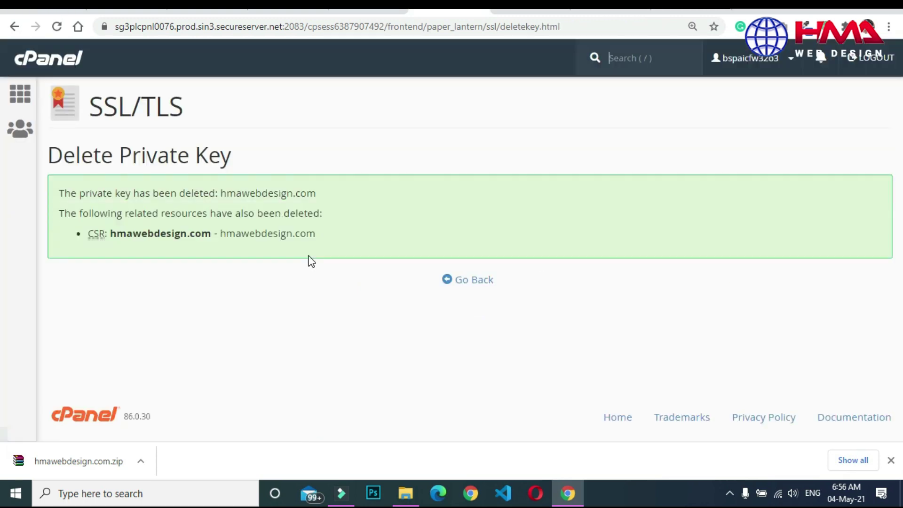
pyautogui.click(470, 280)
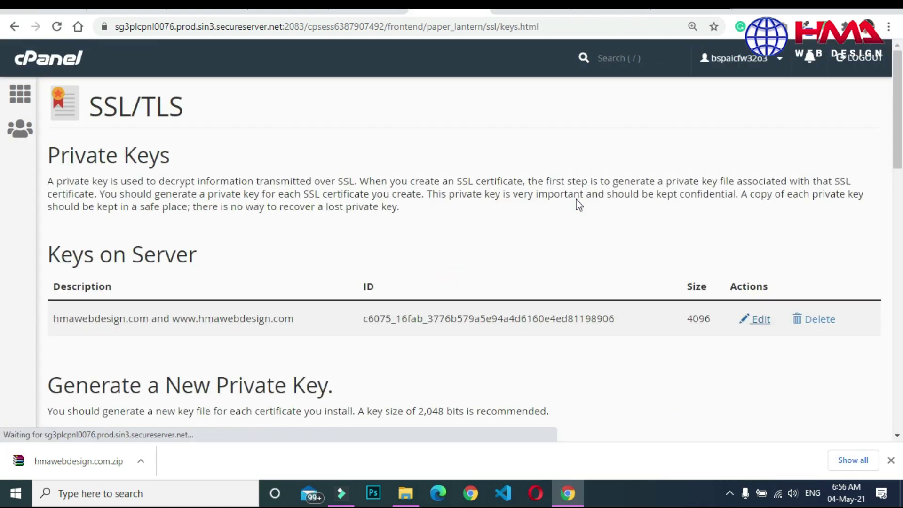
pyautogui.click(814, 320)
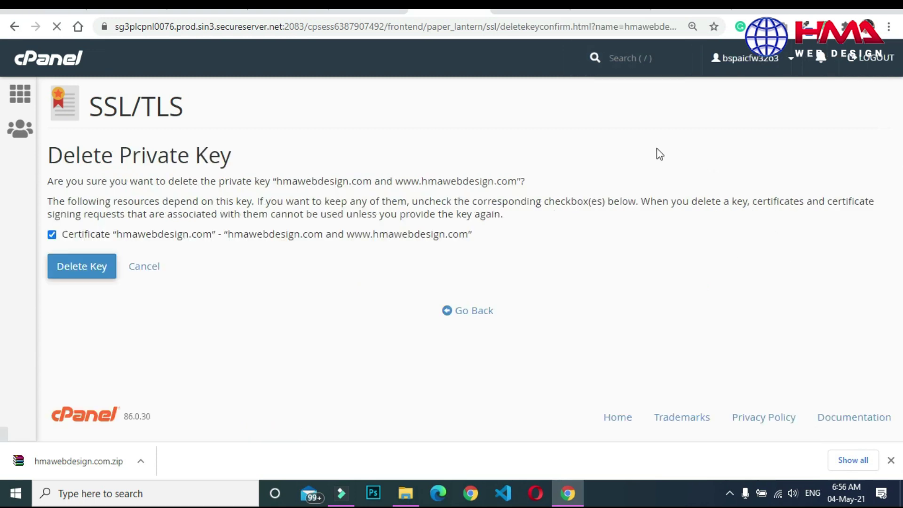
pyautogui.click(83, 268)
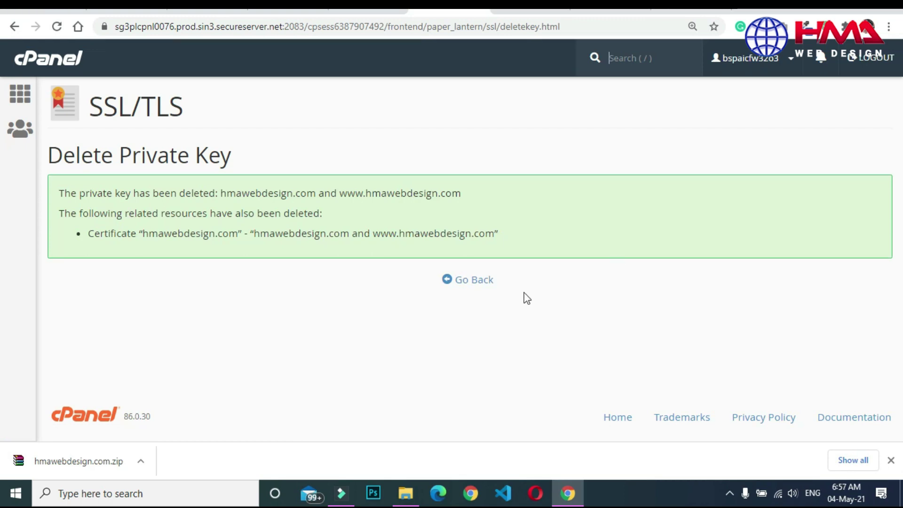
pyautogui.click(480, 284)
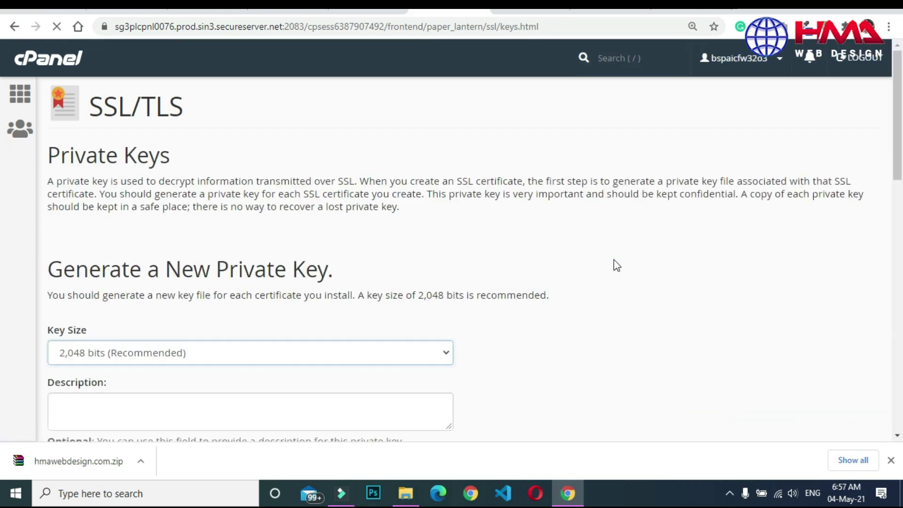
# Choose Downloads\hmawebdesign.com\private.key in the Upload a New Private Key form.
pyautogui.scroll(-3, 896, 186)
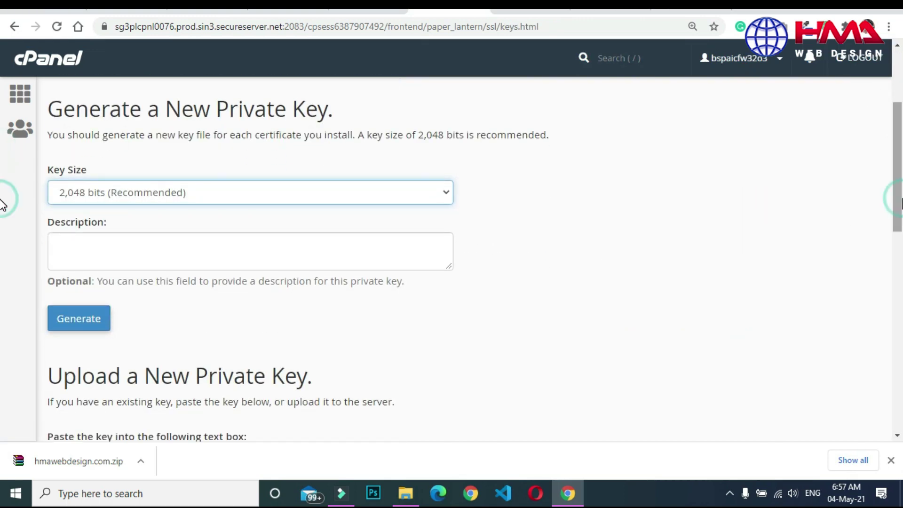
pyautogui.click(436, 197)
pyautogui.click(436, 198)
pyautogui.click(540, 227)
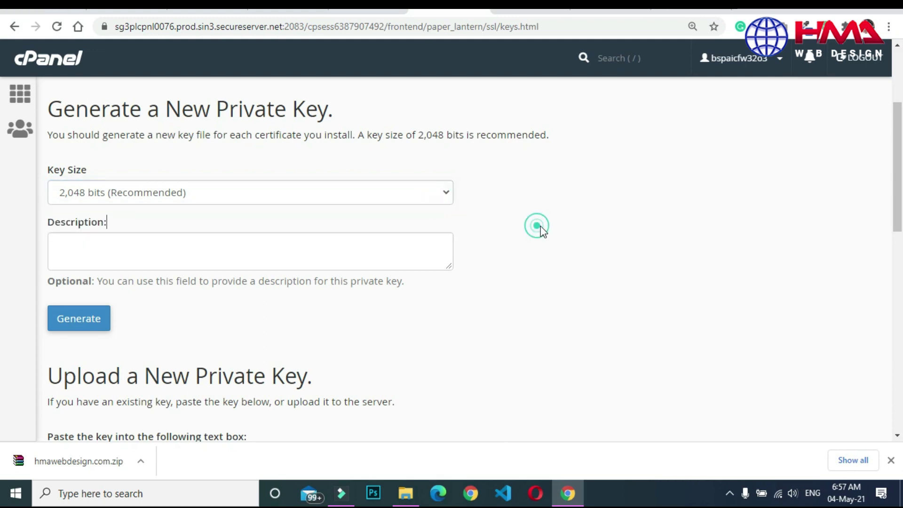
pyautogui.moveTo(899, 175); pyautogui.dragTo(899, 352)
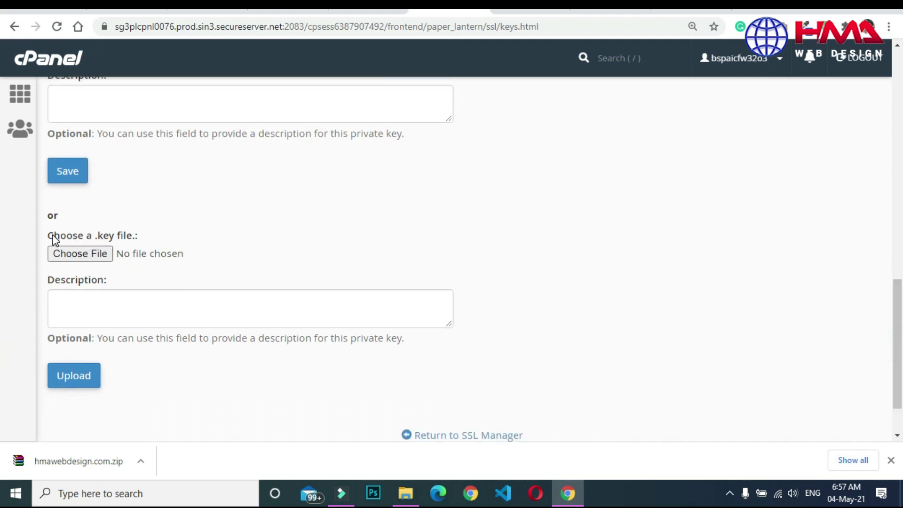
pyautogui.moveTo(49, 235); pyautogui.dragTo(125, 235)
pyautogui.click(177, 234)
pyautogui.click(81, 255)
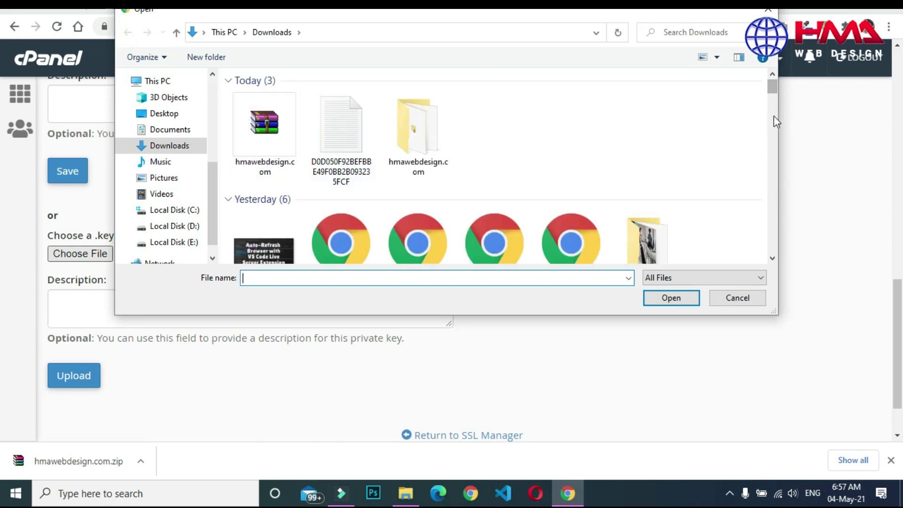
pyautogui.click(421, 137)
pyautogui.doubleClick(422, 137)
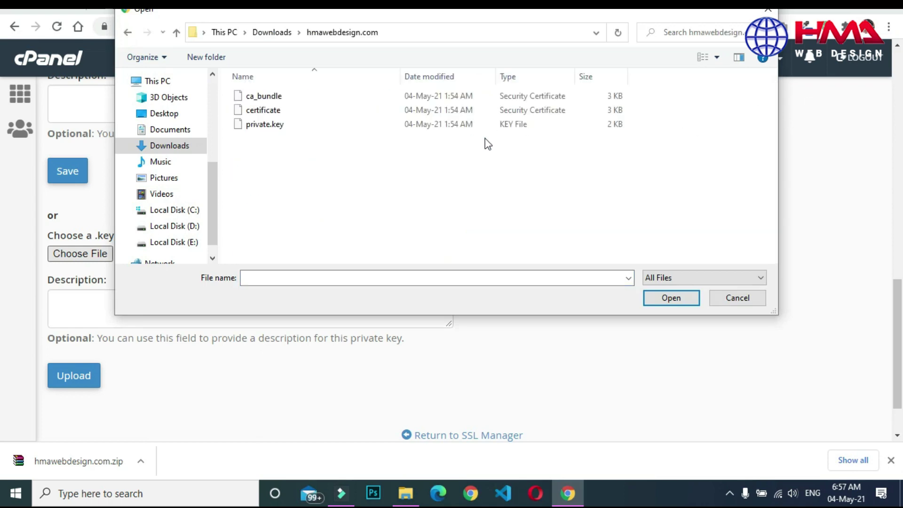
pyautogui.click(264, 127)
pyautogui.doubleClick(265, 126)
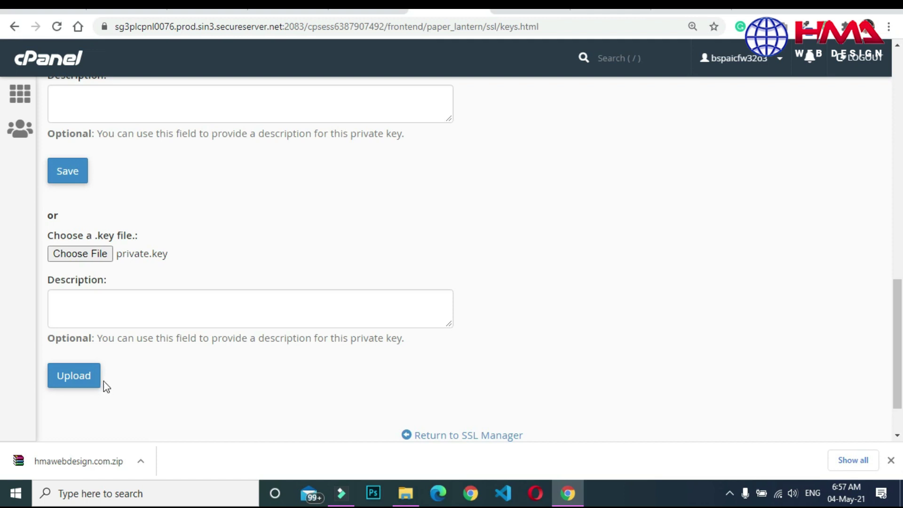
# Upload private.key and confirm it is listed as the only 2,048-bit key.
pyautogui.click(72, 382)
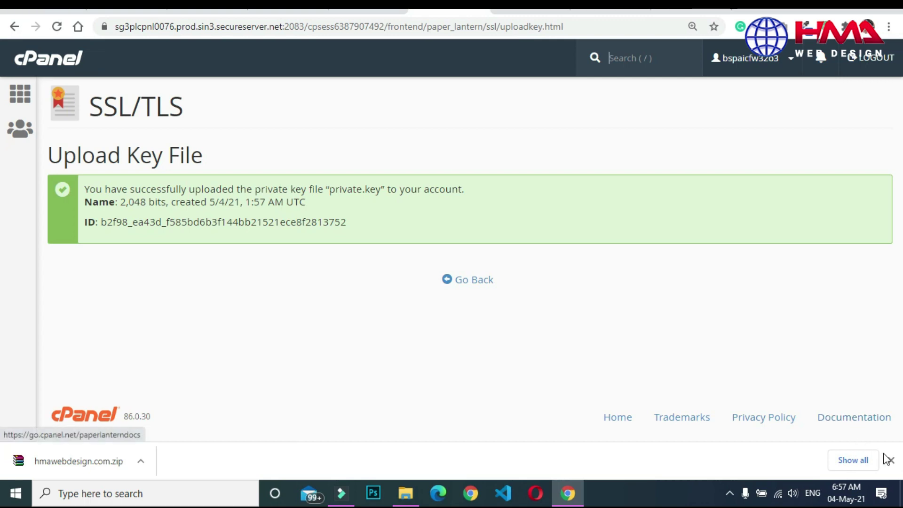
pyautogui.click(888, 459)
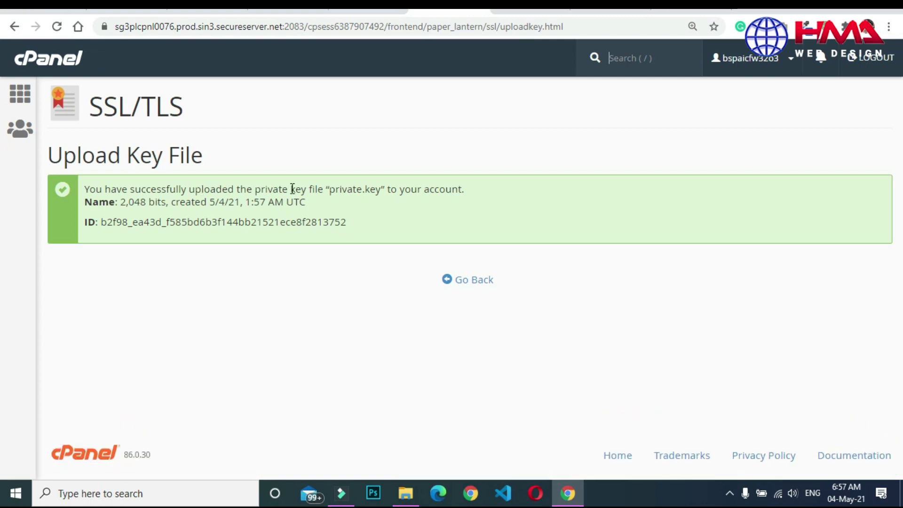
pyautogui.click(473, 280)
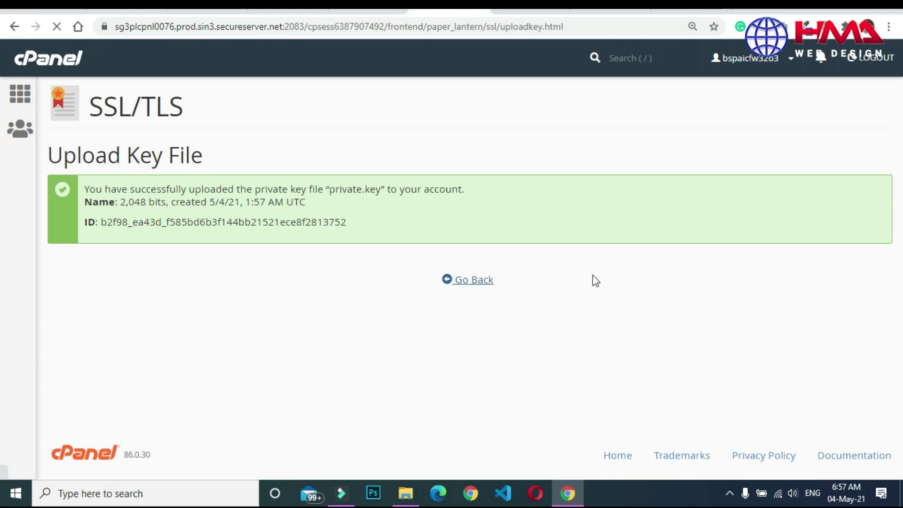
pyautogui.scroll(-4, 4, 240)
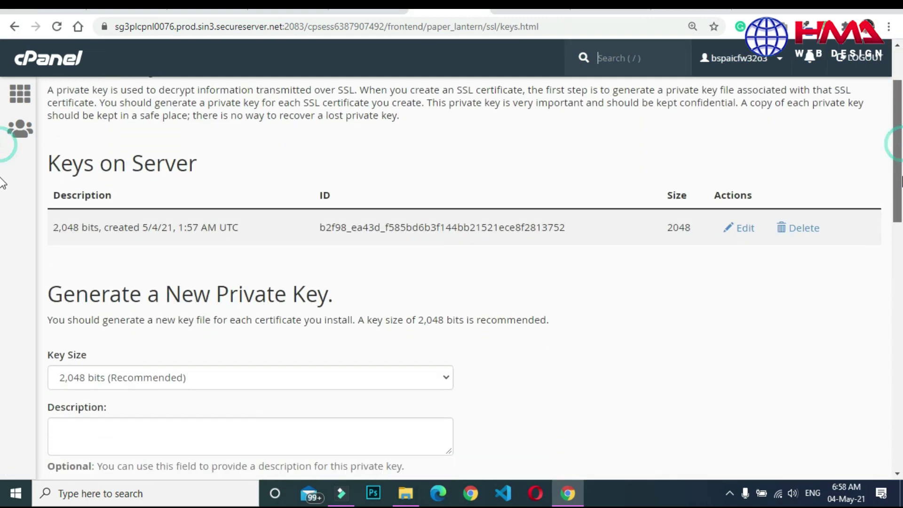
pyautogui.scroll(4, 3, 239)
pyautogui.scroll(-6, 4, 241)
pyautogui.scroll(6, 4, 242)
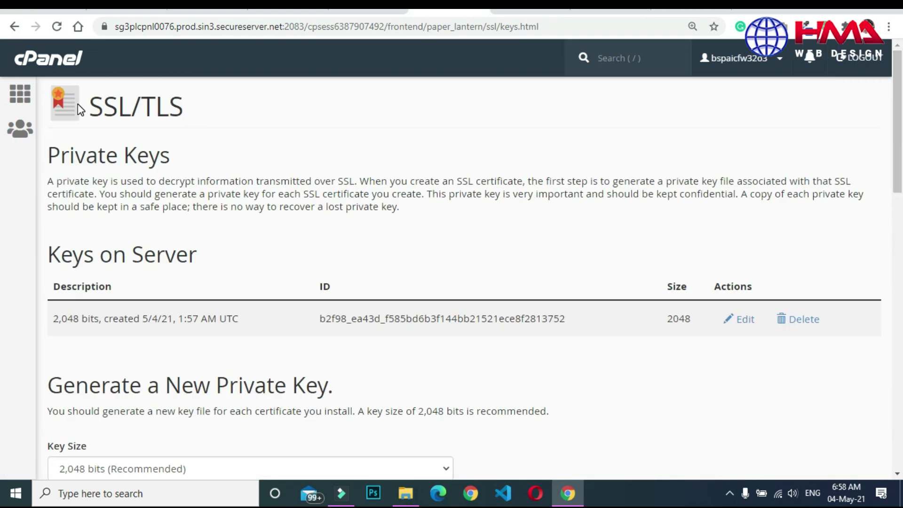
# Return to the cPanel home page and open the SSL/TLS manager.
pyautogui.click(45, 60)
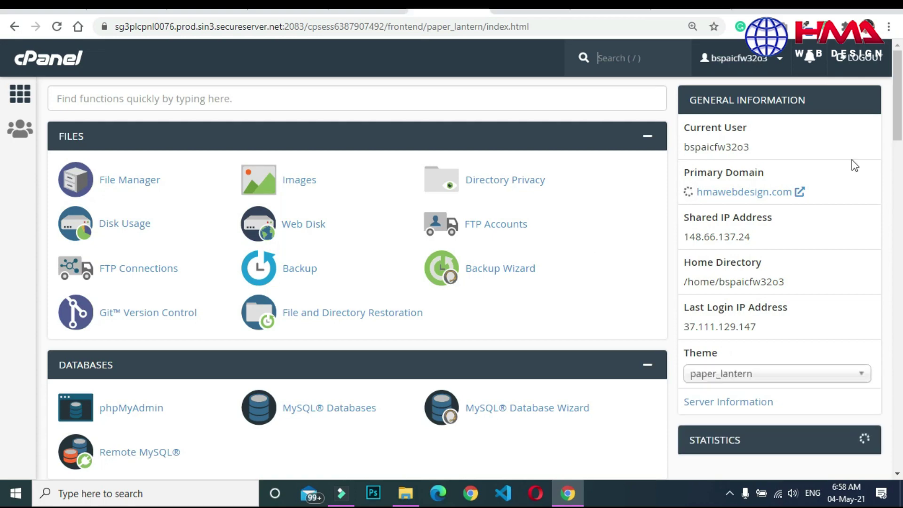
pyautogui.scroll(-15, 4, 216)
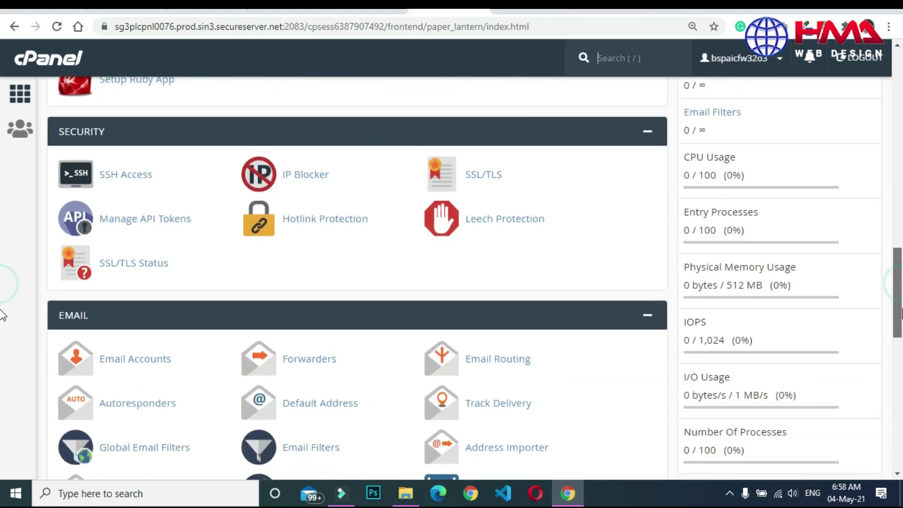
pyautogui.scroll(-12, 3, 329)
pyautogui.scroll(8, 3, 350)
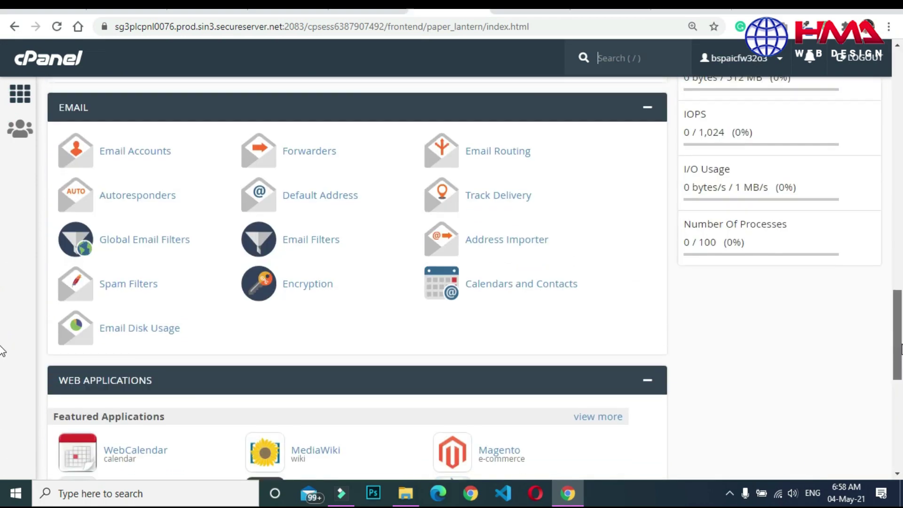
pyautogui.scroll(9, 2, 329)
pyautogui.scroll(-2, 1, 286)
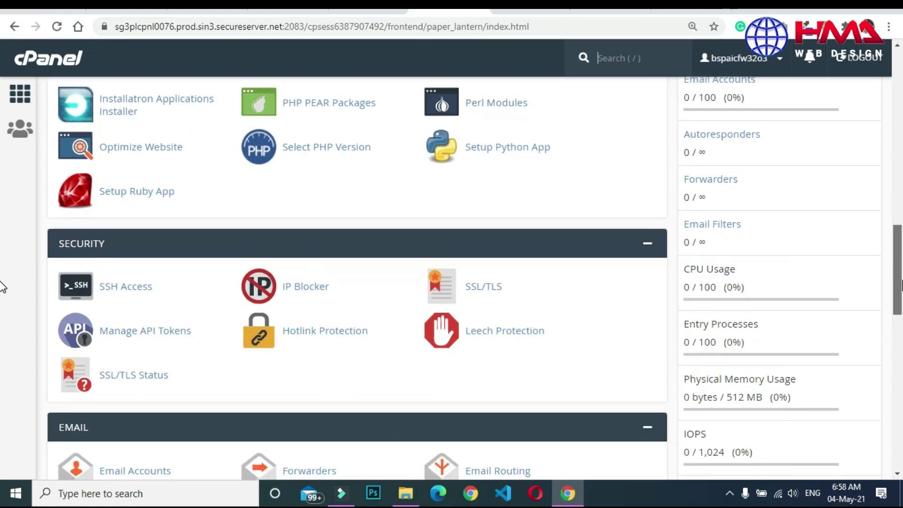
pyautogui.click(477, 295)
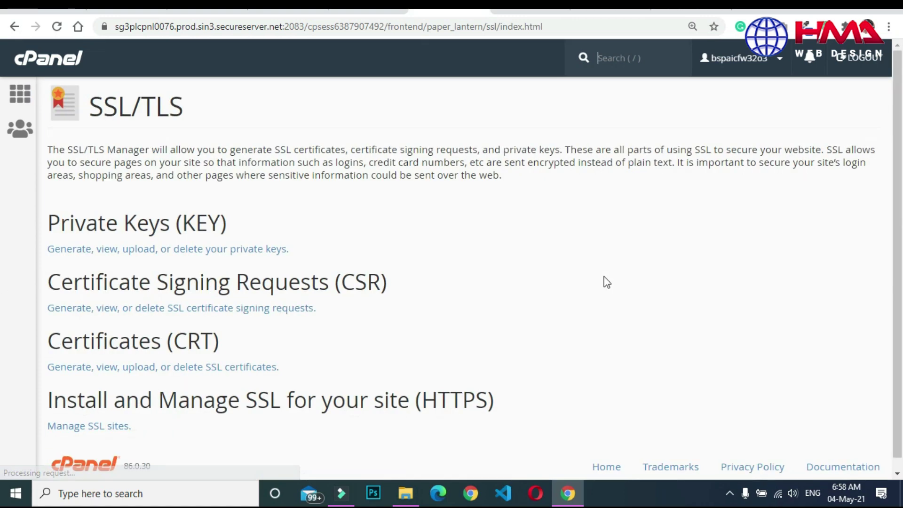
pyautogui.scroll(-1, 1, 183)
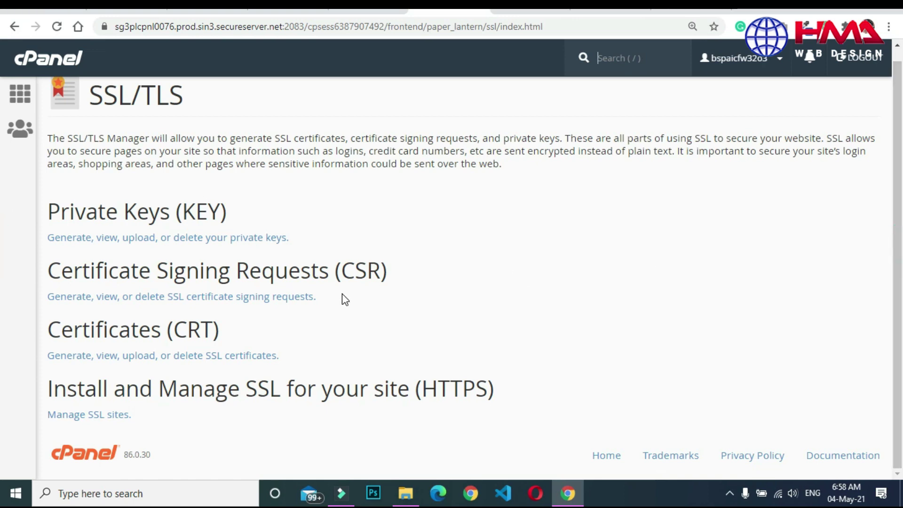
# Check that Downloads\hmawebdesign.com holds ca_bundle, certificate and private.key.
pyautogui.click(407, 492)
pyautogui.doubleClick(352, 150)
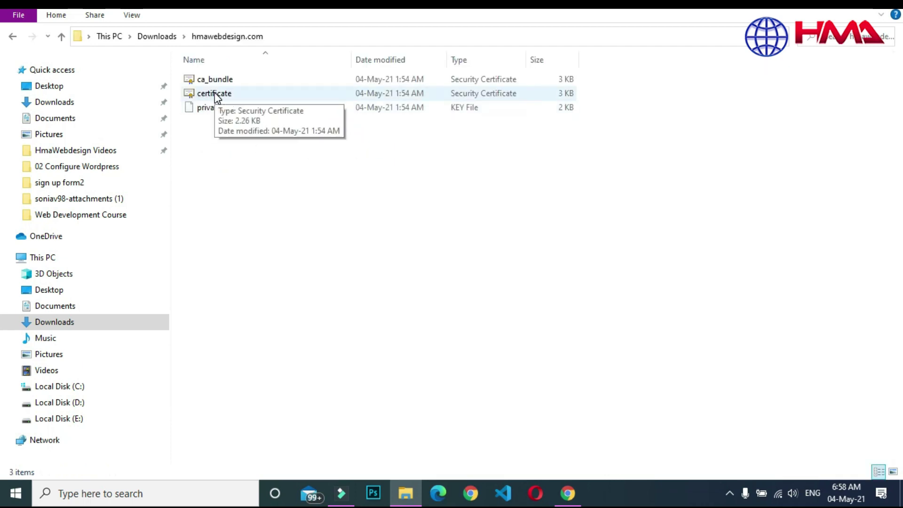
pyautogui.click(568, 493)
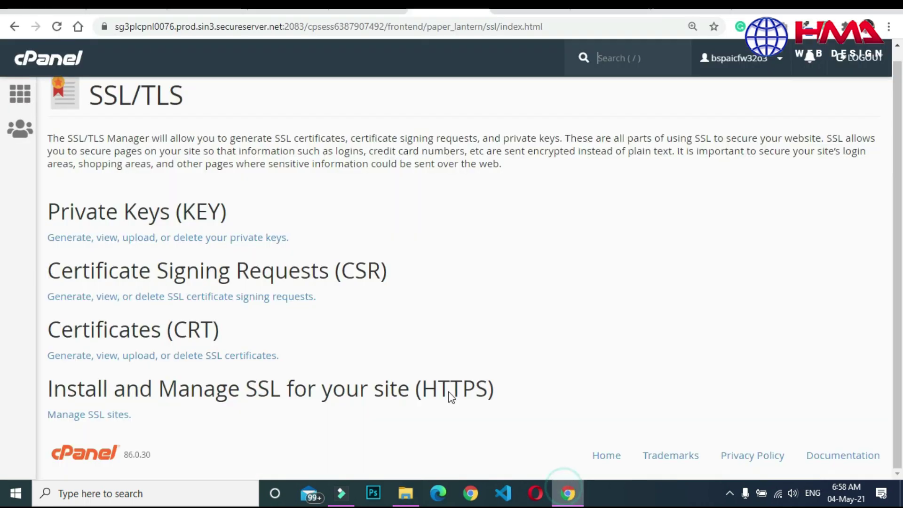
pyautogui.click(163, 361)
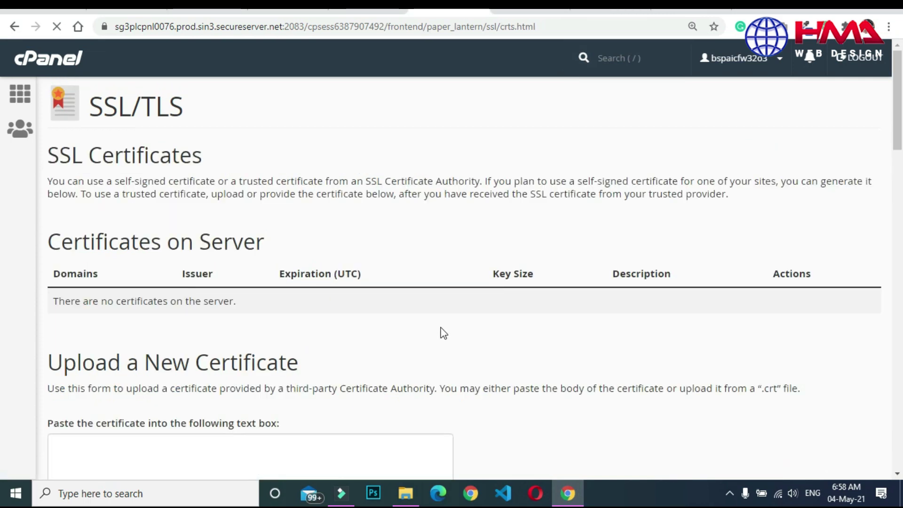
pyautogui.moveTo(898, 277); pyautogui.dragTo(900, 150)
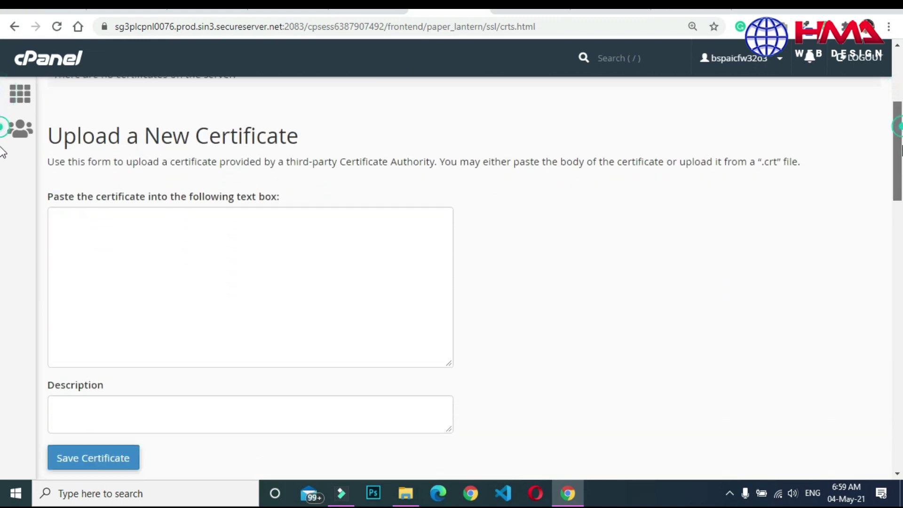
pyautogui.scroll(-7, 3, 155)
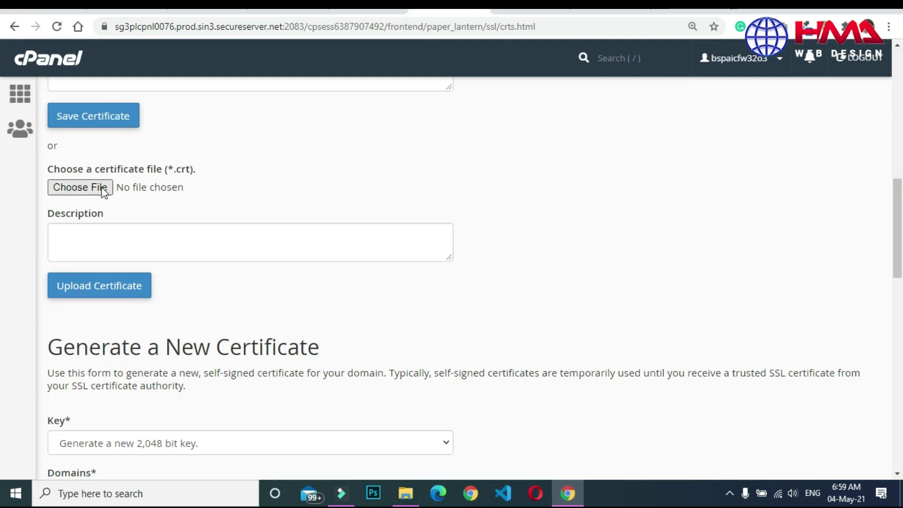
pyautogui.click(87, 190)
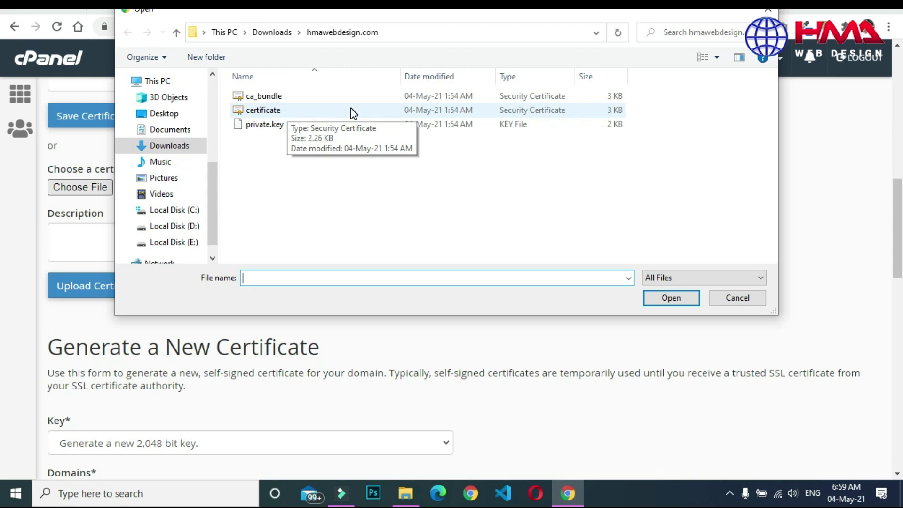
pyautogui.doubleClick(365, 113)
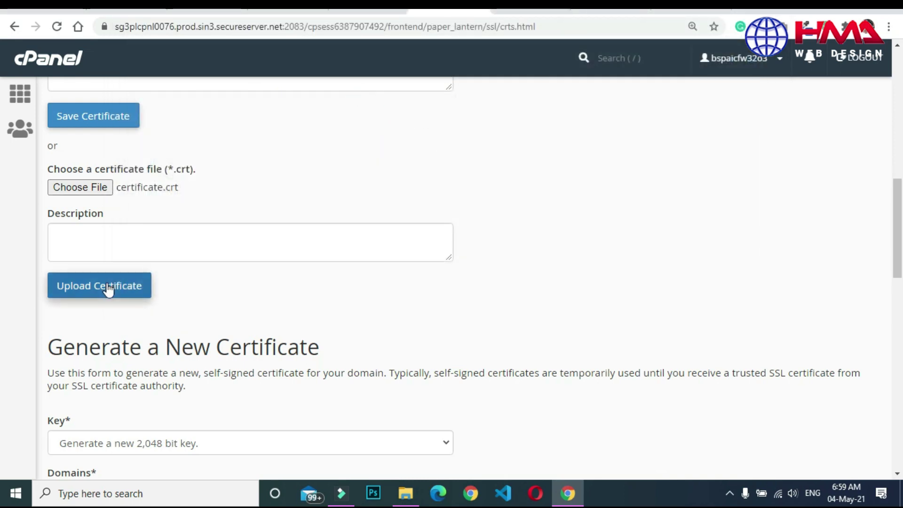
pyautogui.click(115, 294)
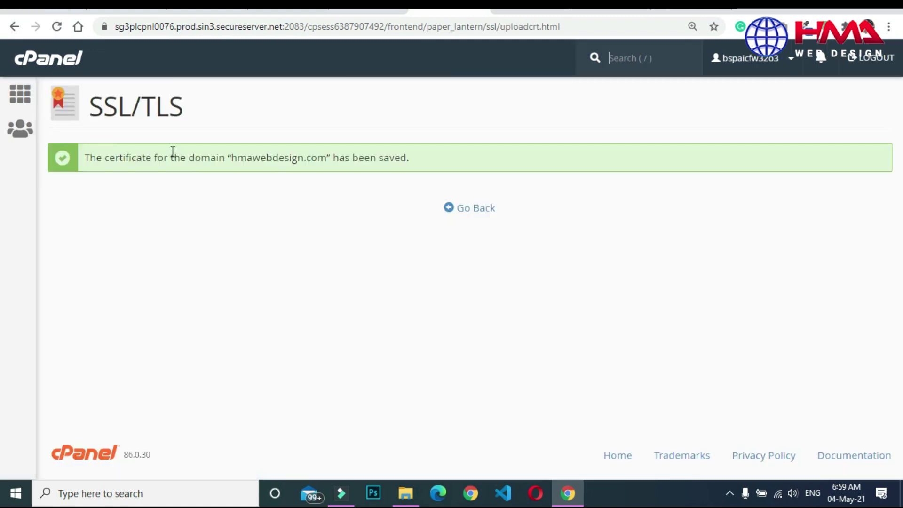
pyautogui.click(470, 208)
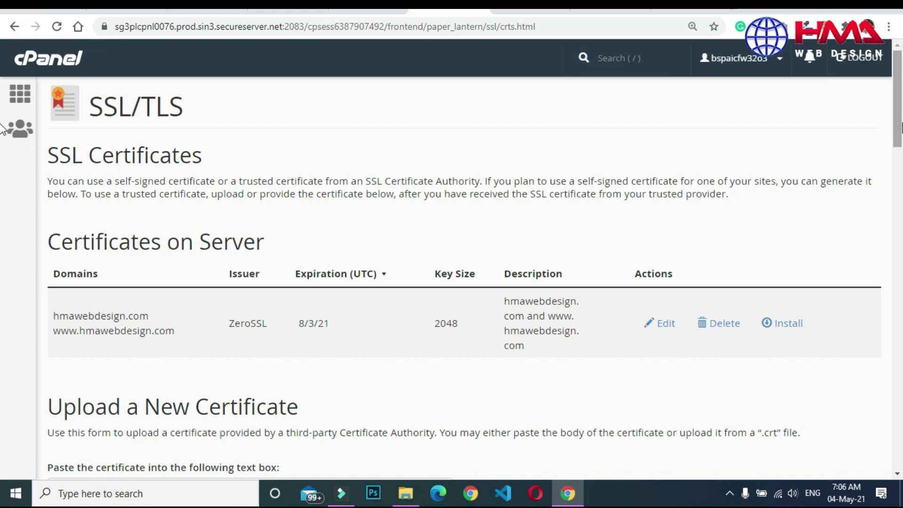
# Upload ca_bundle as the ZeroSSL RSA Domain Secure Site CA certificate, expiring 1/30/30.
pyautogui.scroll(-2, 635, 316)
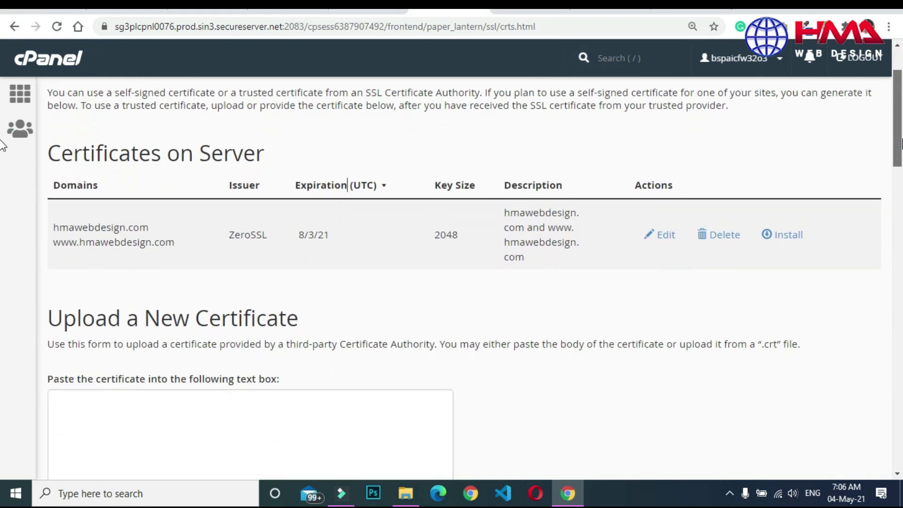
pyautogui.scroll(-9, 2, 145)
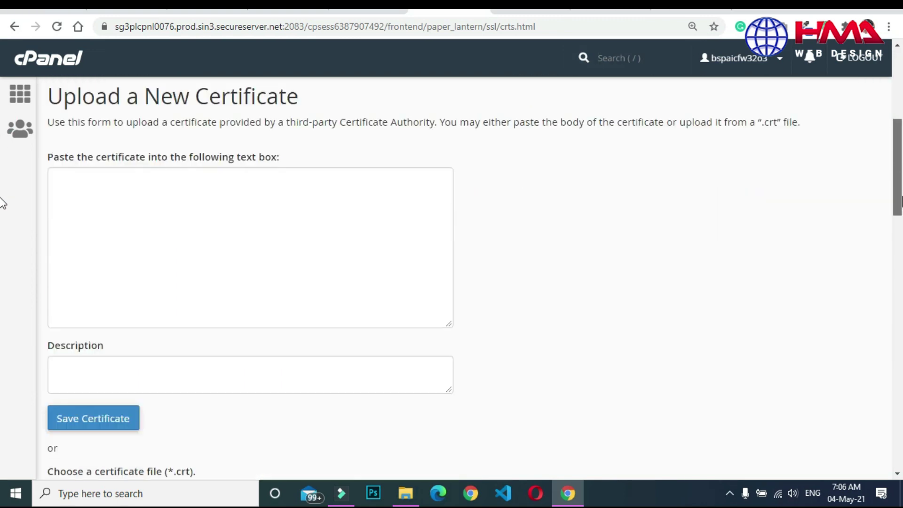
pyautogui.click(77, 289)
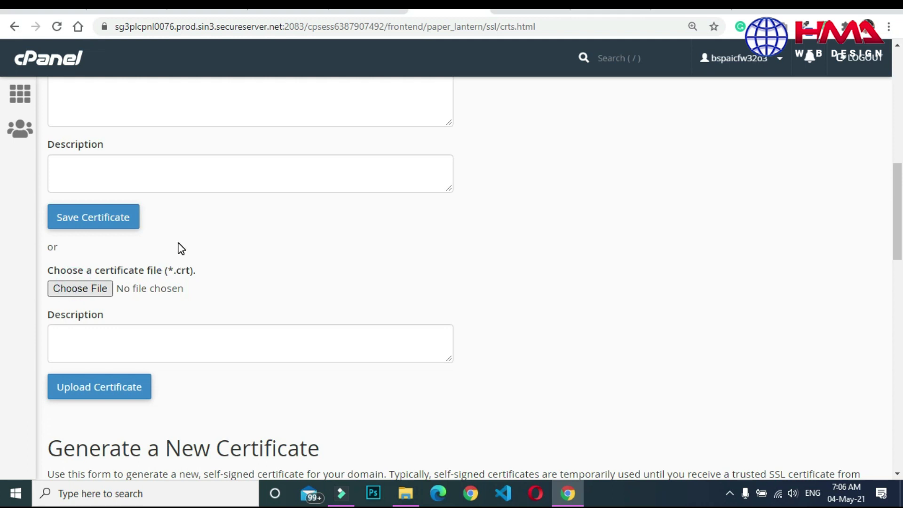
pyautogui.click(97, 288)
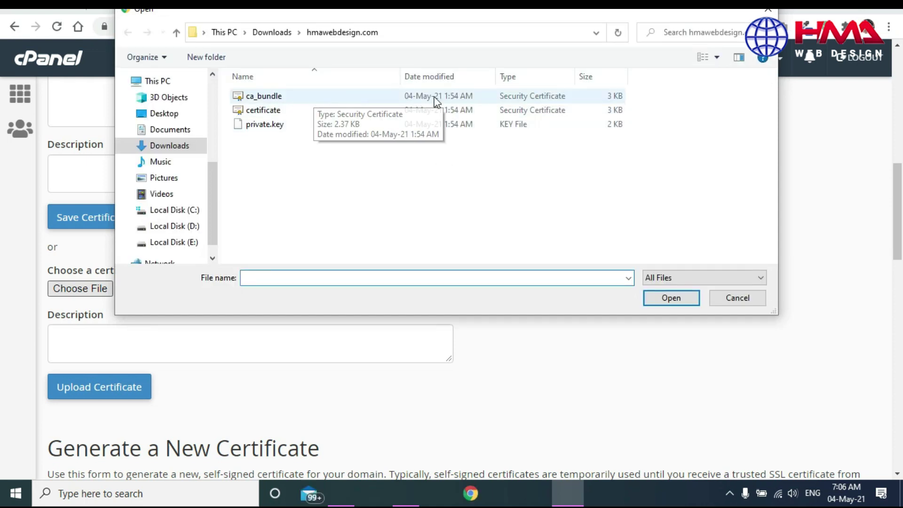
pyautogui.click(467, 96)
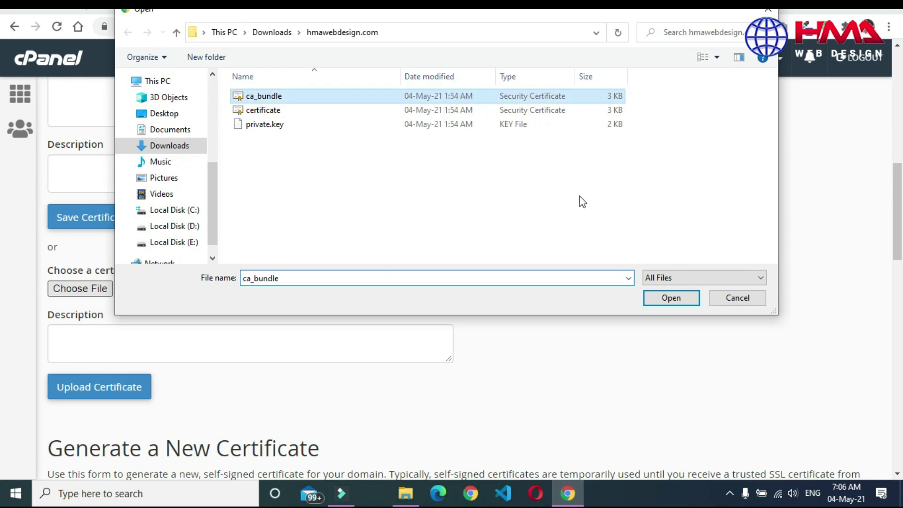
pyautogui.click(655, 304)
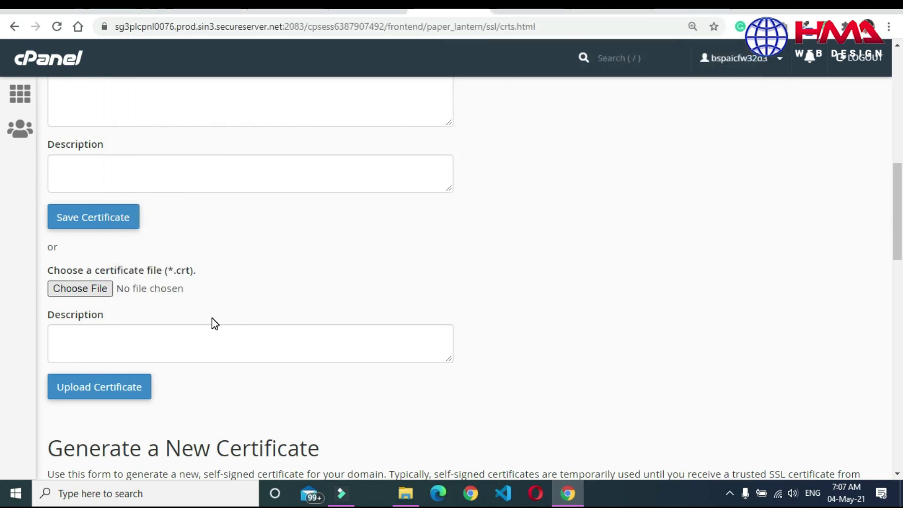
pyautogui.click(90, 387)
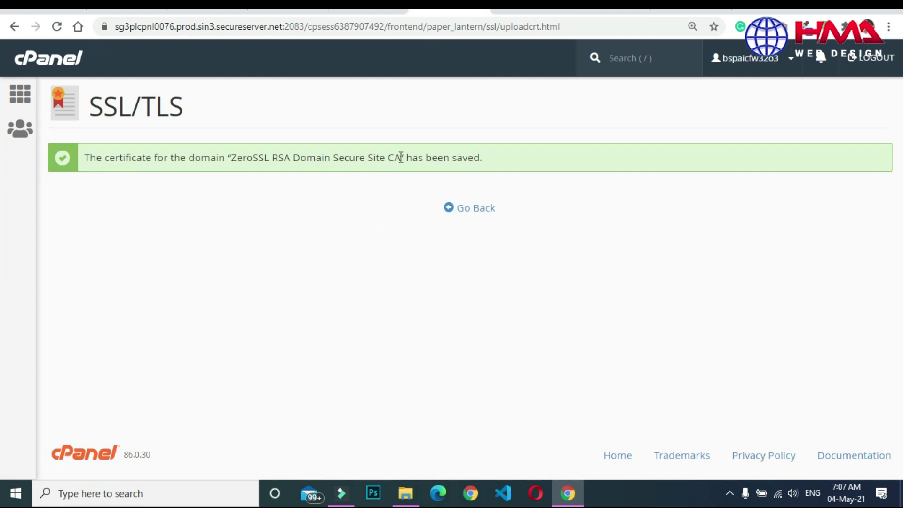
pyautogui.moveTo(401, 157); pyautogui.dragTo(542, 153)
pyautogui.click(477, 210)
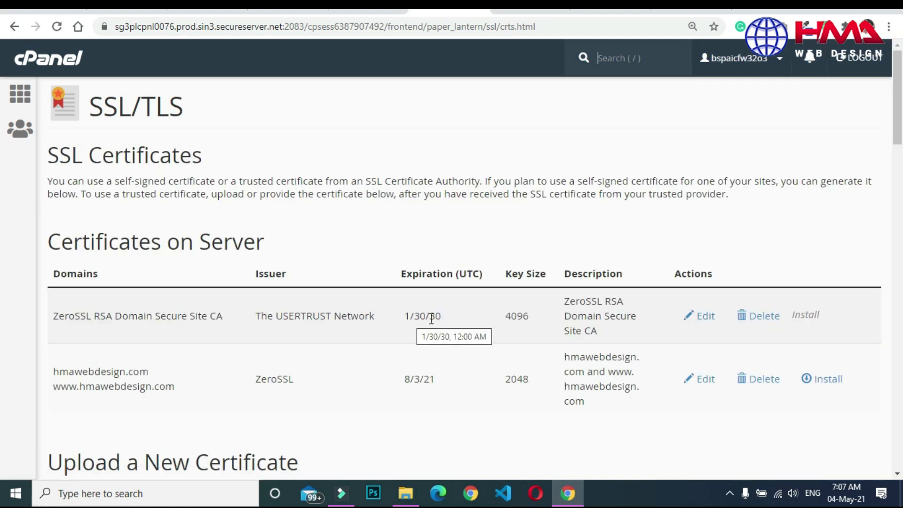
pyautogui.click(49, 60)
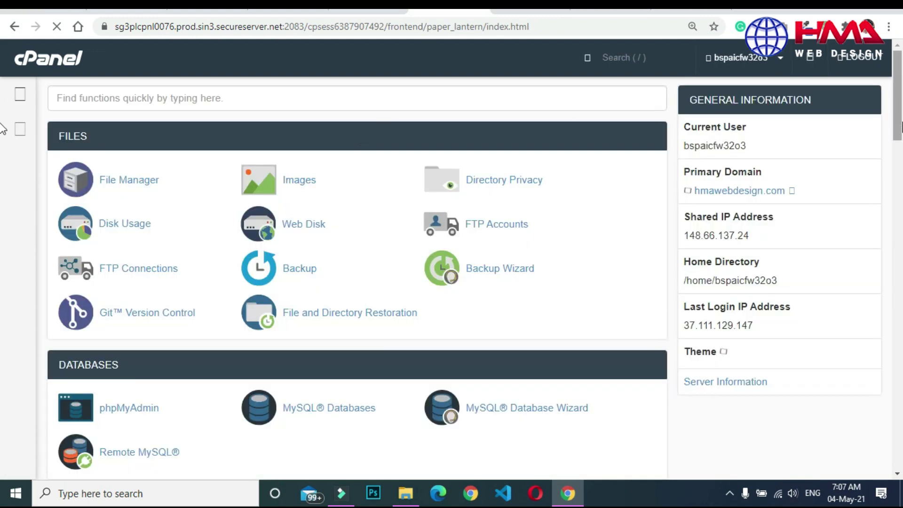
# Open the SSL/TLS manager from the cPanel home page.
pyautogui.scroll(-7, 2, 183)
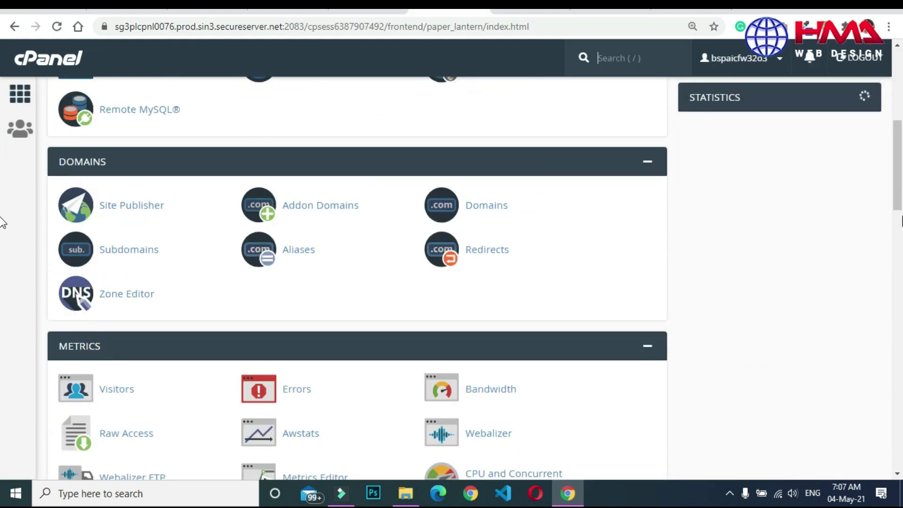
pyautogui.scroll(-6, 2, 216)
pyautogui.scroll(-5, 2, 254)
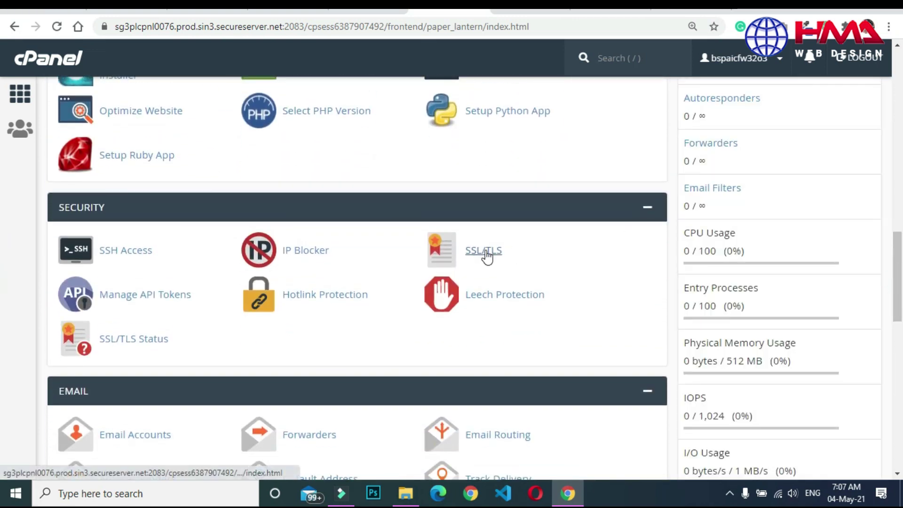
pyautogui.click(488, 253)
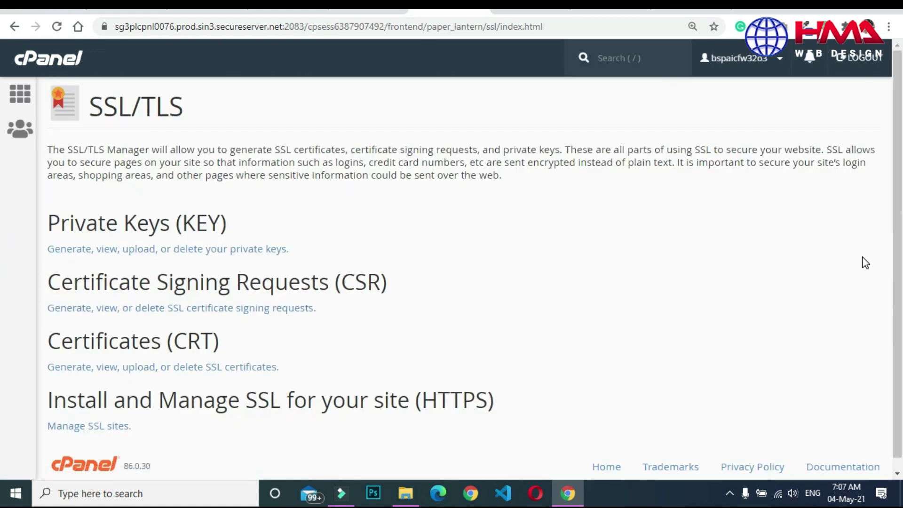
pyautogui.scroll(-1, 3, 261)
pyautogui.moveTo(66, 383); pyautogui.dragTo(469, 394)
pyautogui.click(343, 427)
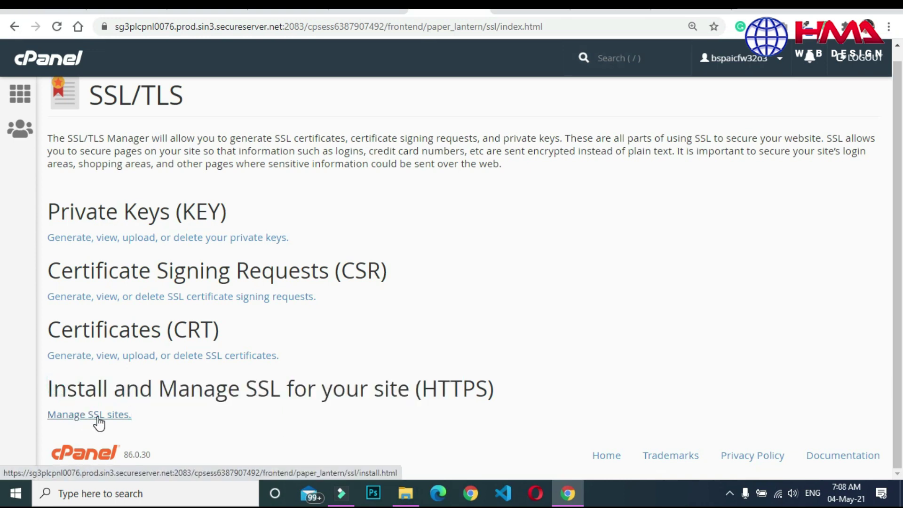
# Open Manage SSL Sites and check that hmawebdesign.com's installed certificate expired 5/2/21.
pyautogui.click(98, 417)
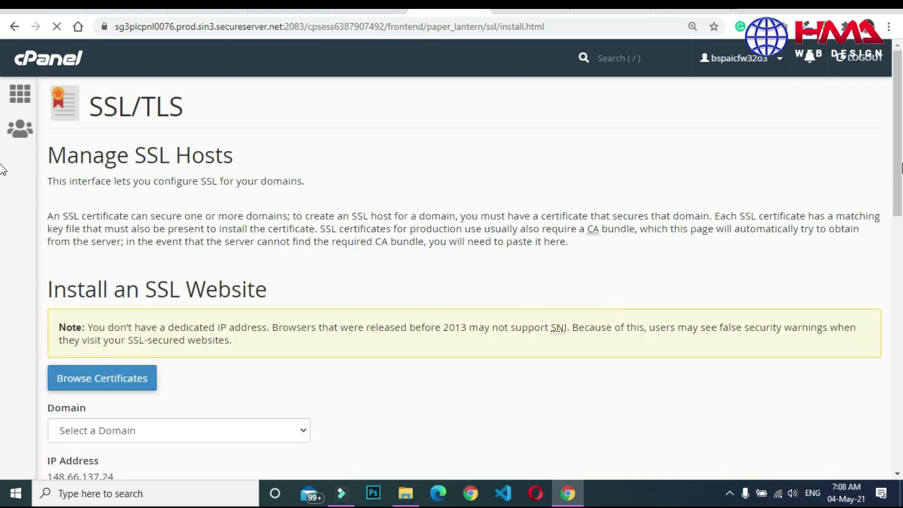
pyautogui.scroll(-1, 4, 197)
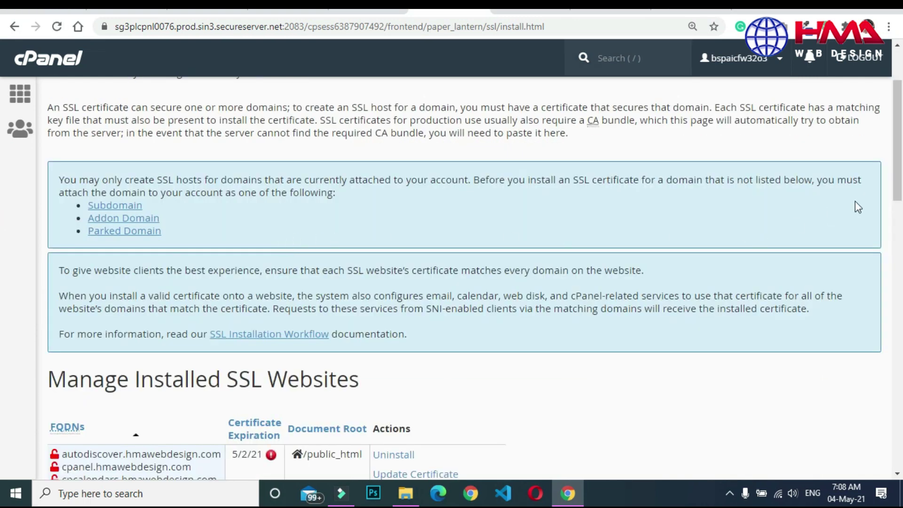
pyautogui.scroll(-4, 480, 220)
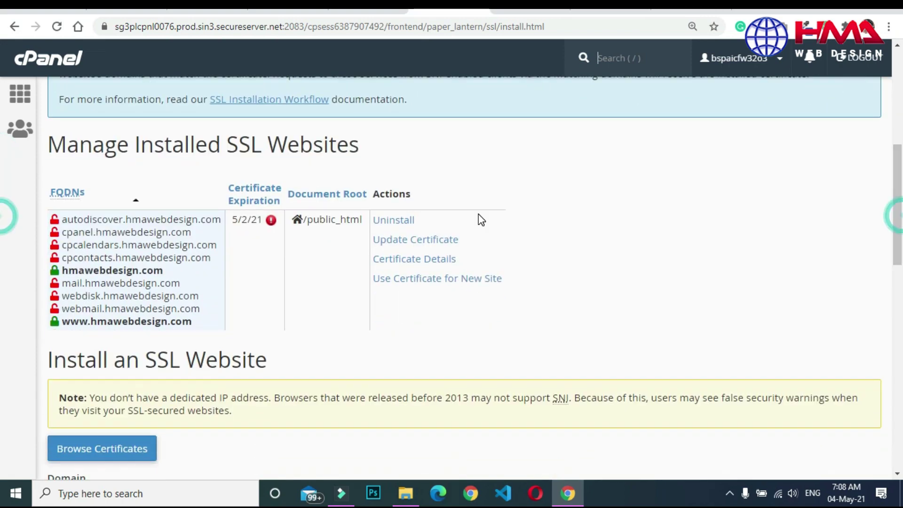
pyautogui.moveTo(236, 219)
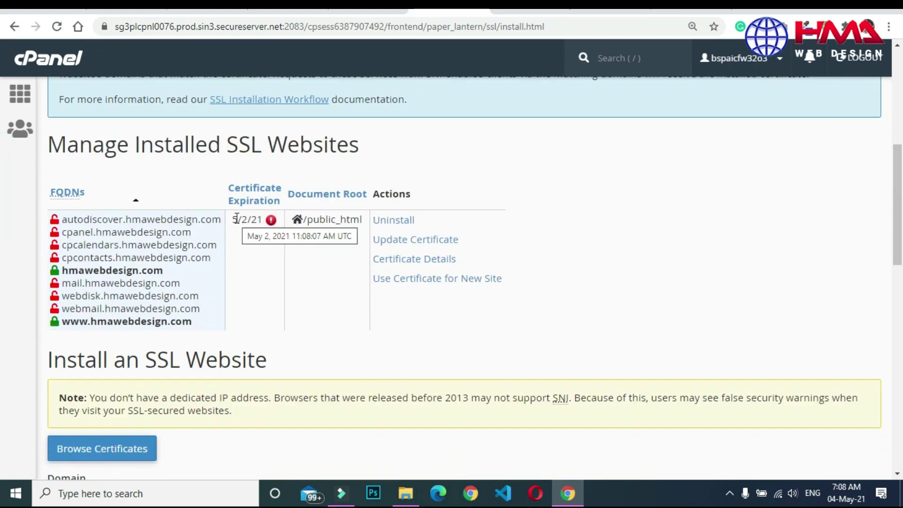
pyautogui.doubleClick(236, 219)
pyautogui.click(234, 220)
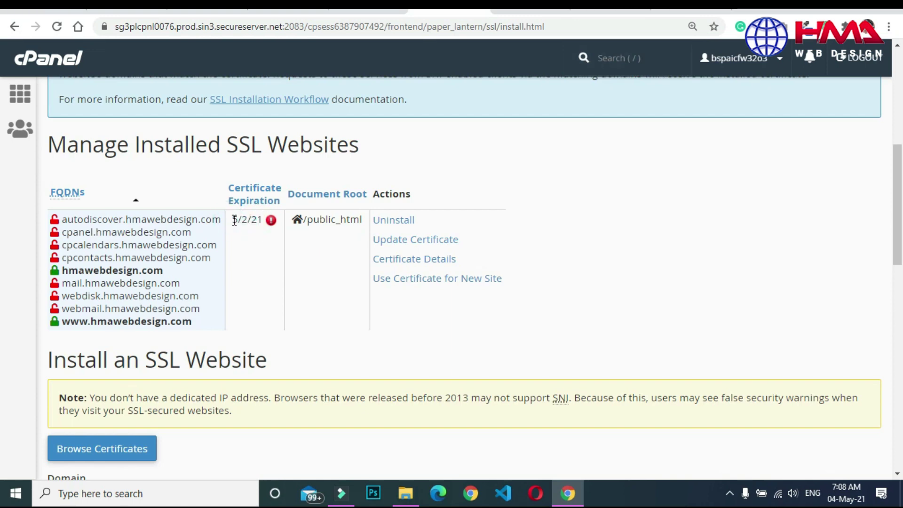
pyautogui.moveTo(271, 224)
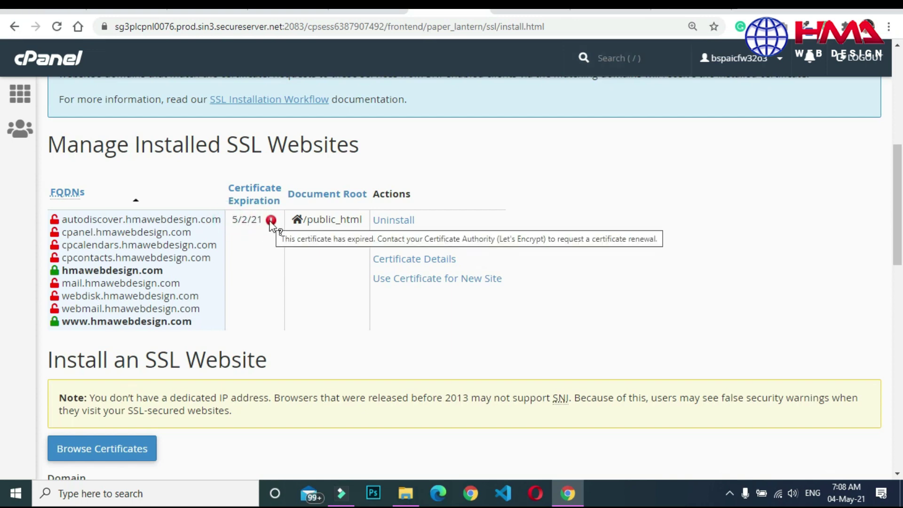
# Uninstall the expired hmawebdesign.com SSL host, then install an autofilled certificate for hmawebdesign.com.
pyautogui.click(393, 219)
pyautogui.click(614, 292)
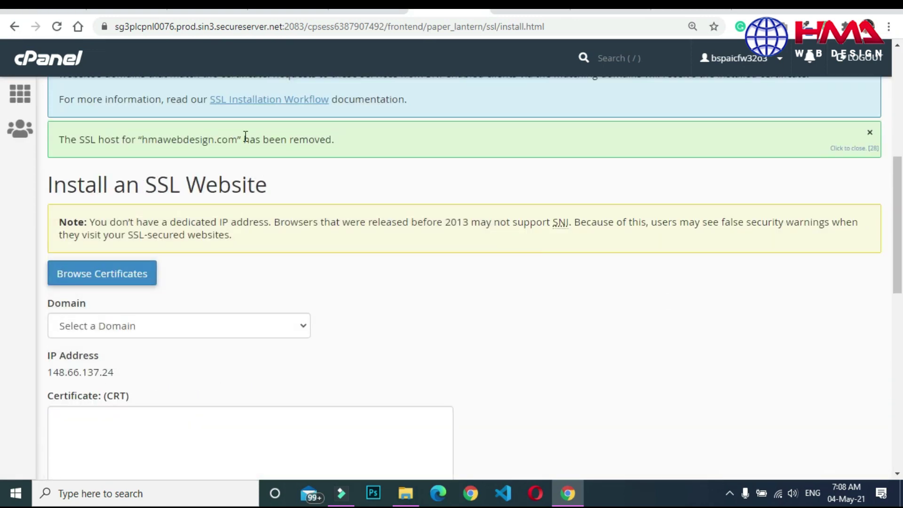
pyautogui.scroll(-3, 870, 231)
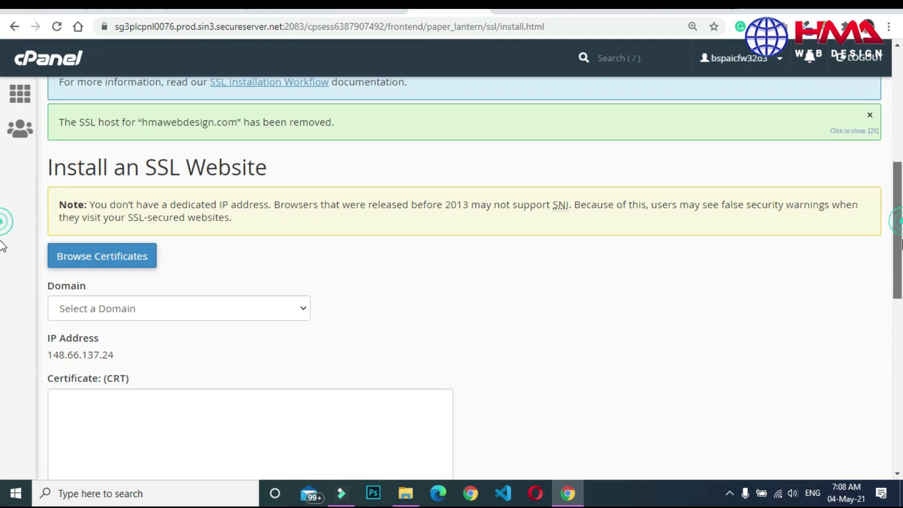
pyautogui.click(303, 165)
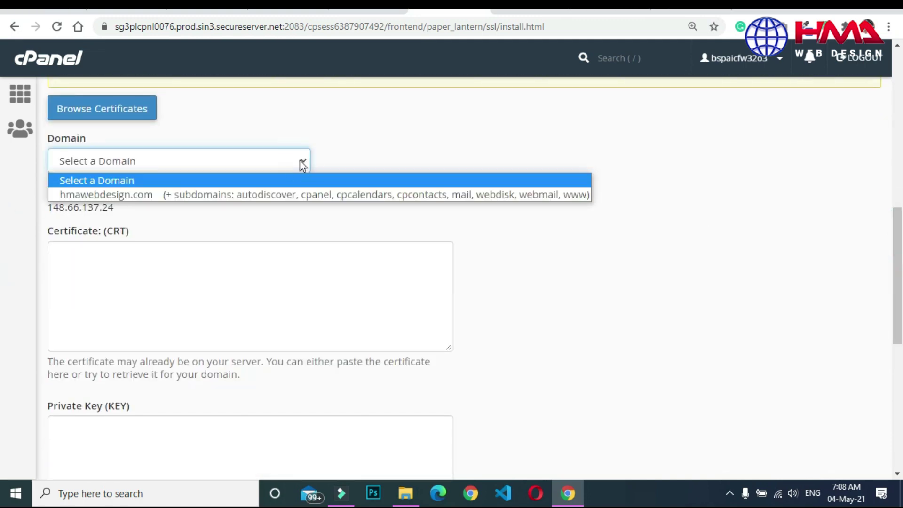
pyautogui.click(283, 197)
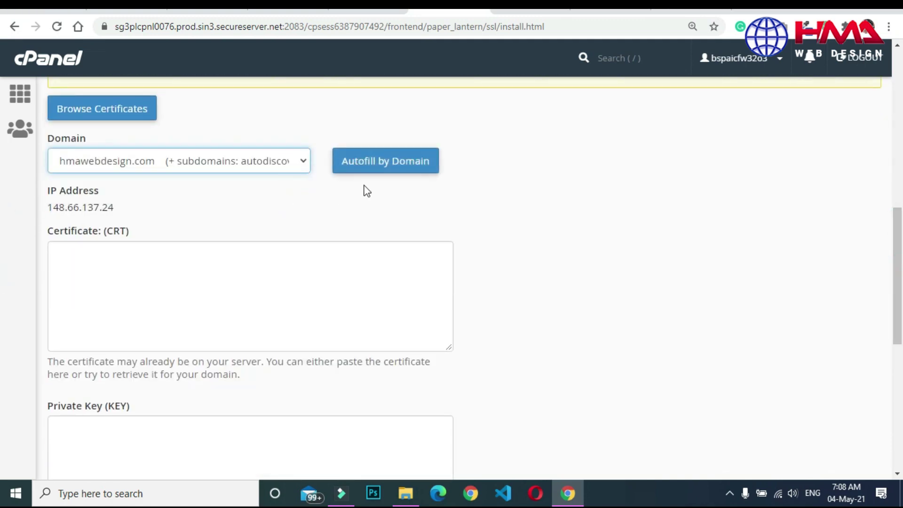
pyautogui.click(378, 169)
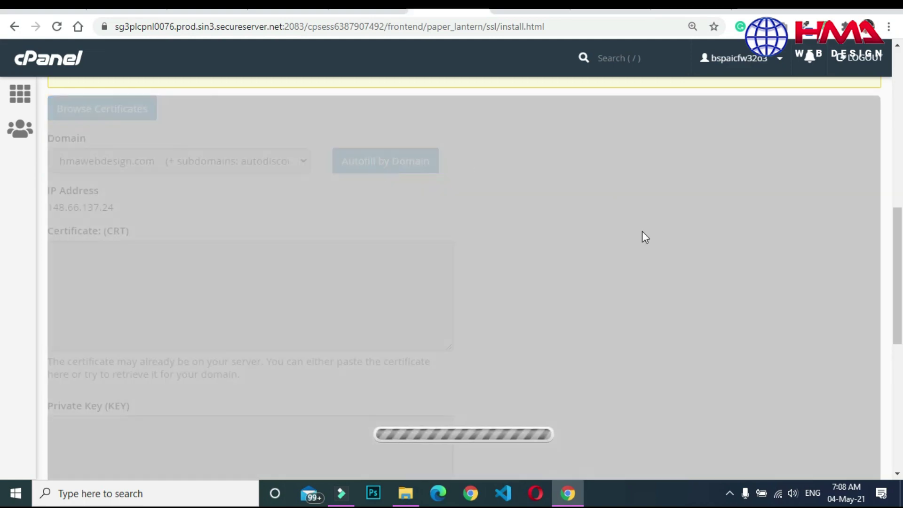
pyautogui.scroll(-2, 3, 306)
pyautogui.scroll(-8, 2, 303)
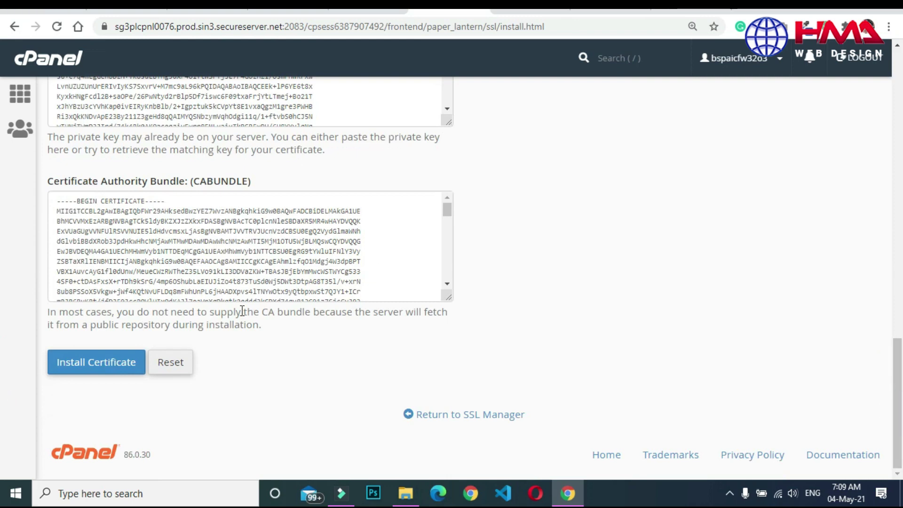
pyautogui.click(99, 363)
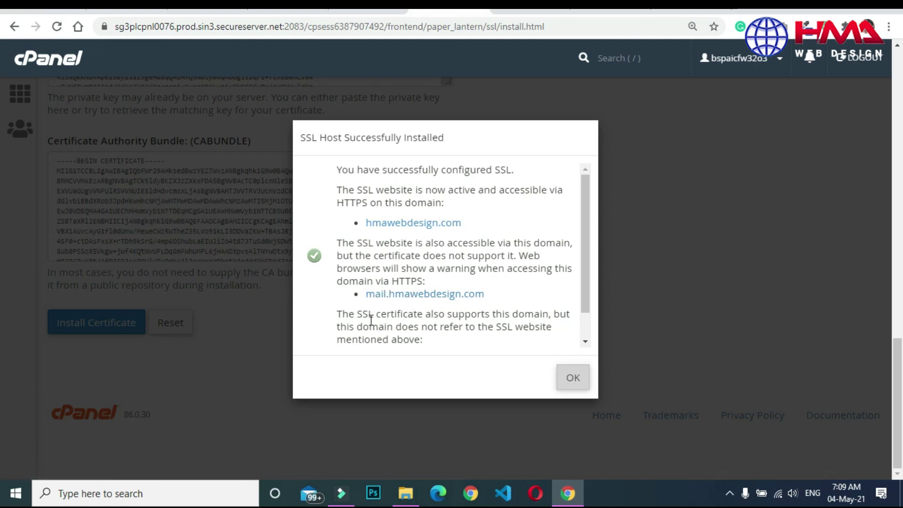
# Dismiss the success message, verify the certificate now expires 8/3/21, and return to the hmawebdesign.com tab.
pyautogui.click(574, 379)
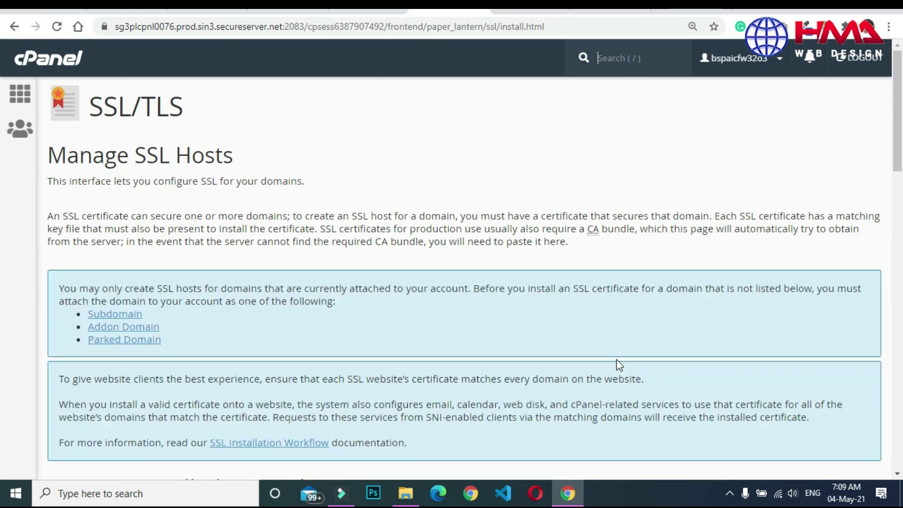
pyautogui.scroll(-7, 886, 154)
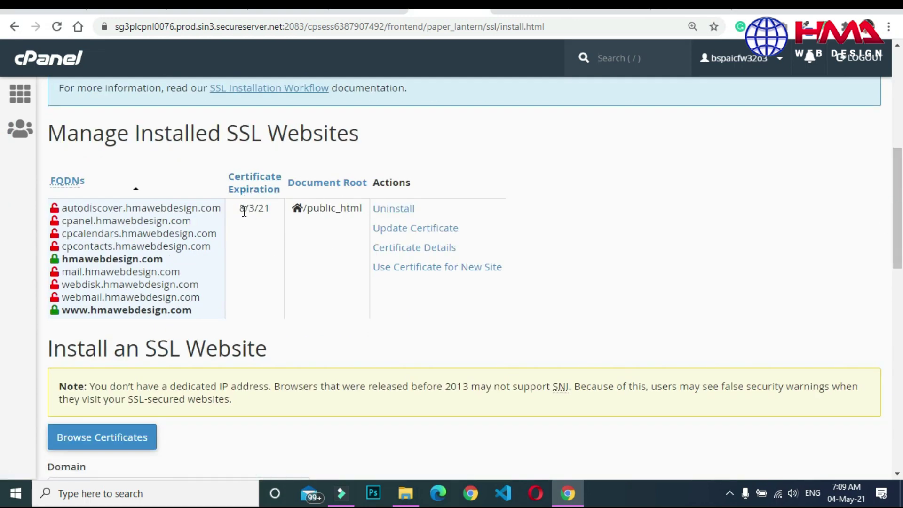
pyautogui.moveTo(244, 212)
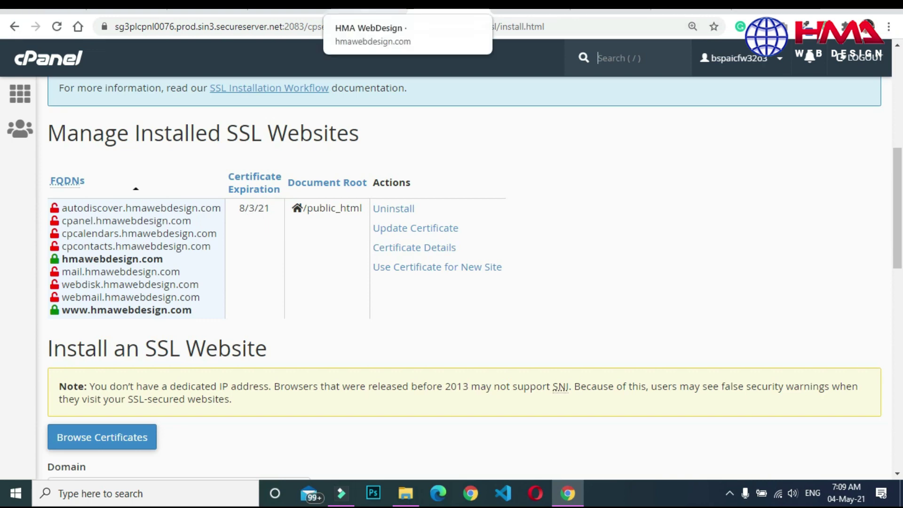
pyautogui.click(367, 5)
pyautogui.click(322, 28)
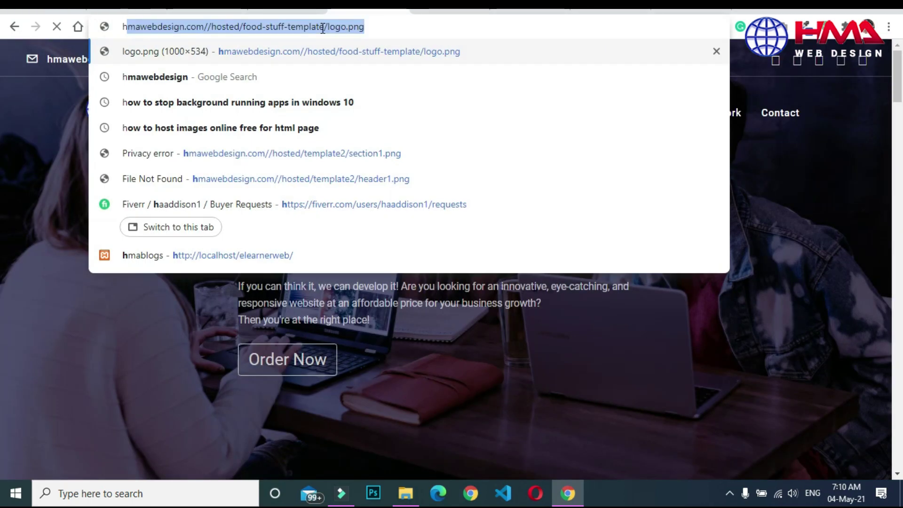
pyautogui.write('ht')
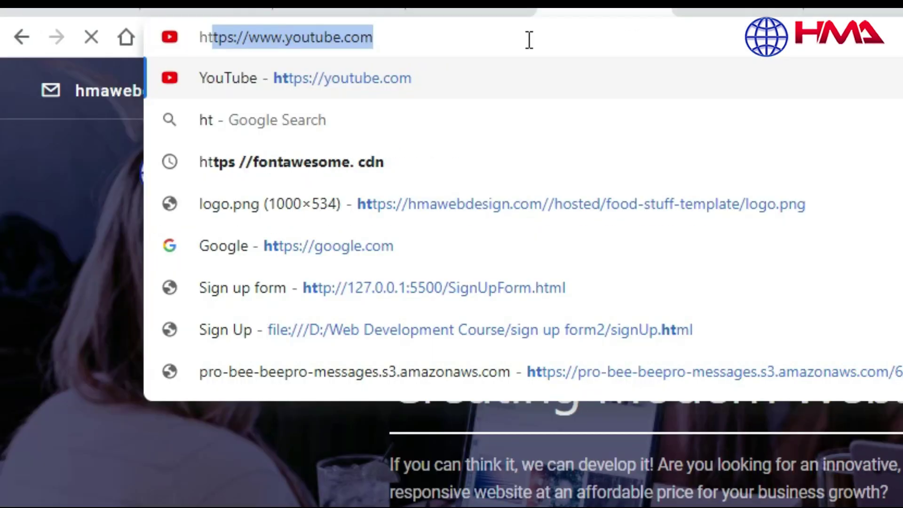
pyautogui.write('t')
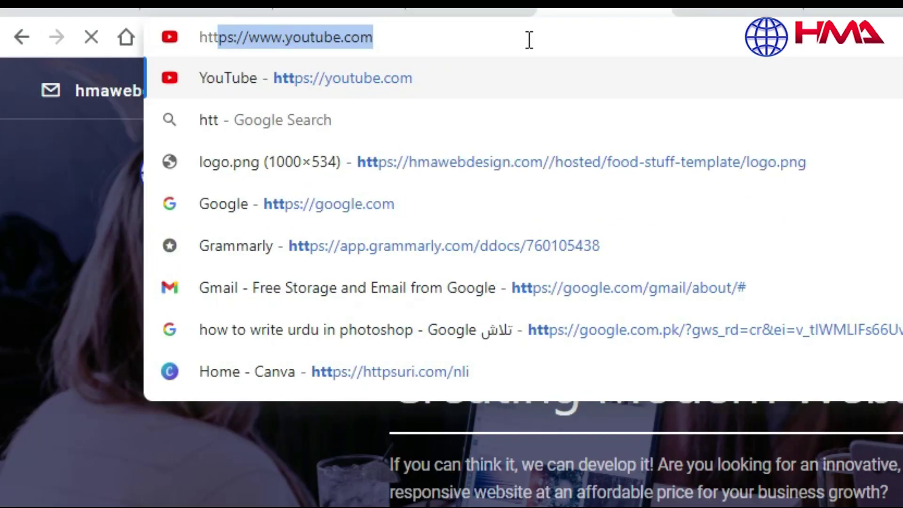
pyautogui.write('ps')
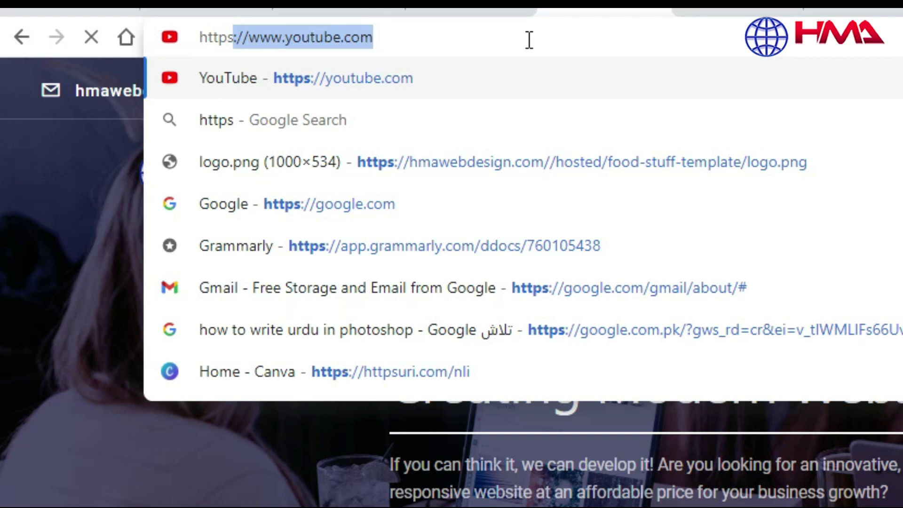
pyautogui.write(':')
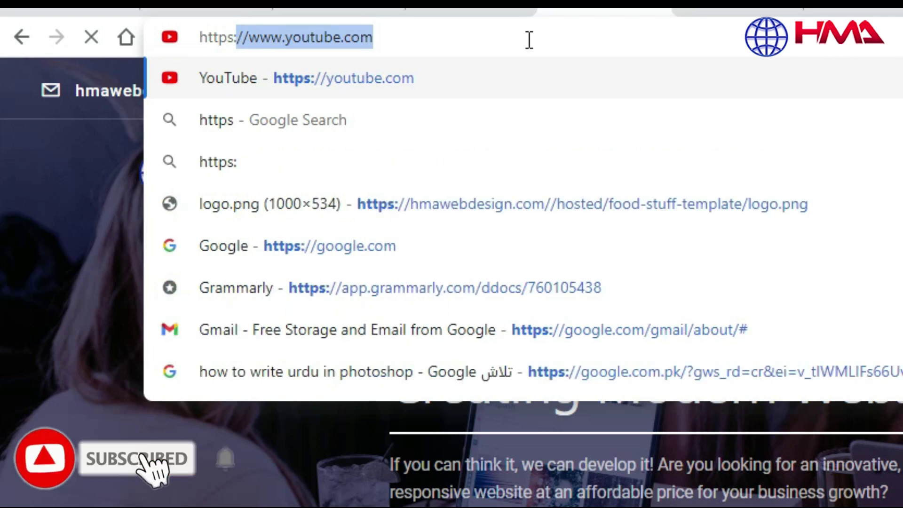
pyautogui.write('//')
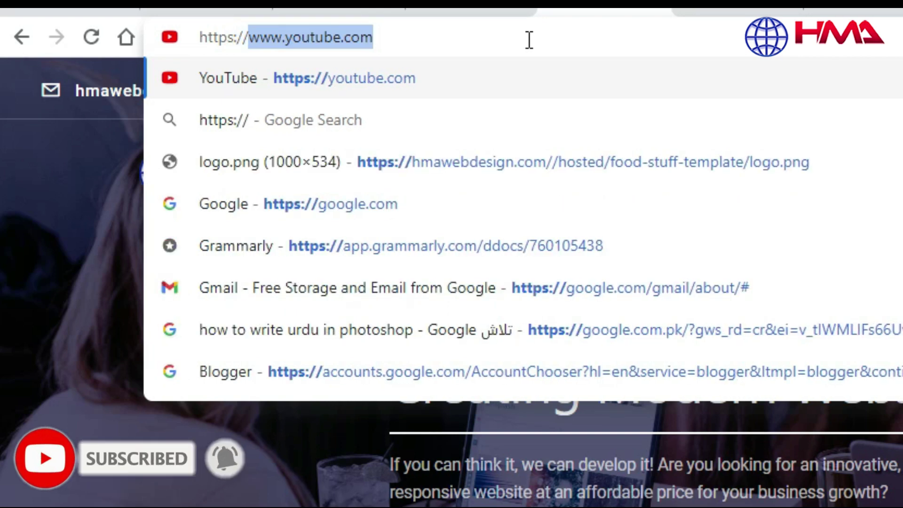
pyautogui.write('hma')
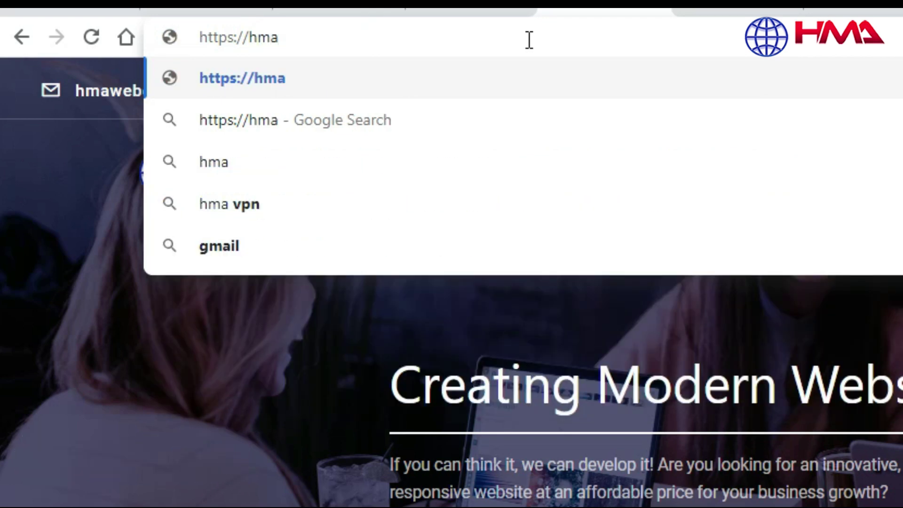
pyautogui.write('webdesign.')
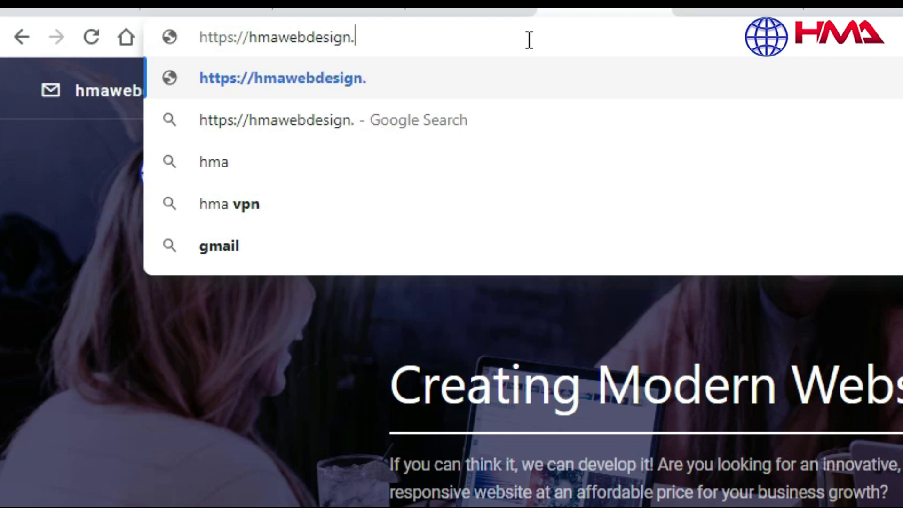
pyautogui.write('com/')
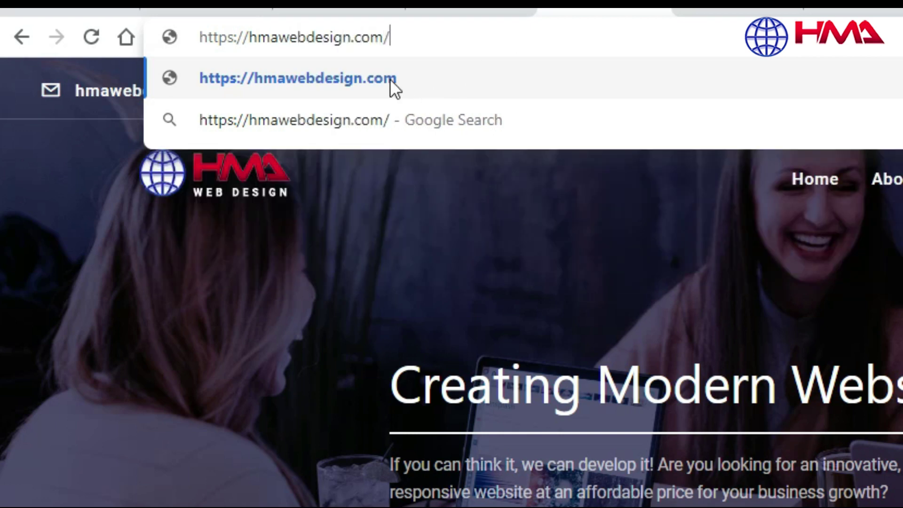
pyautogui.click(366, 78)
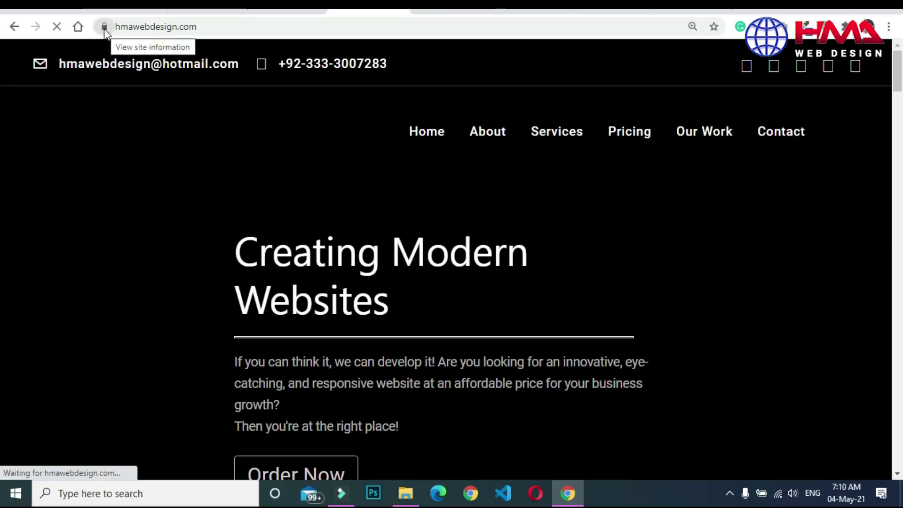
pyautogui.click(104, 27)
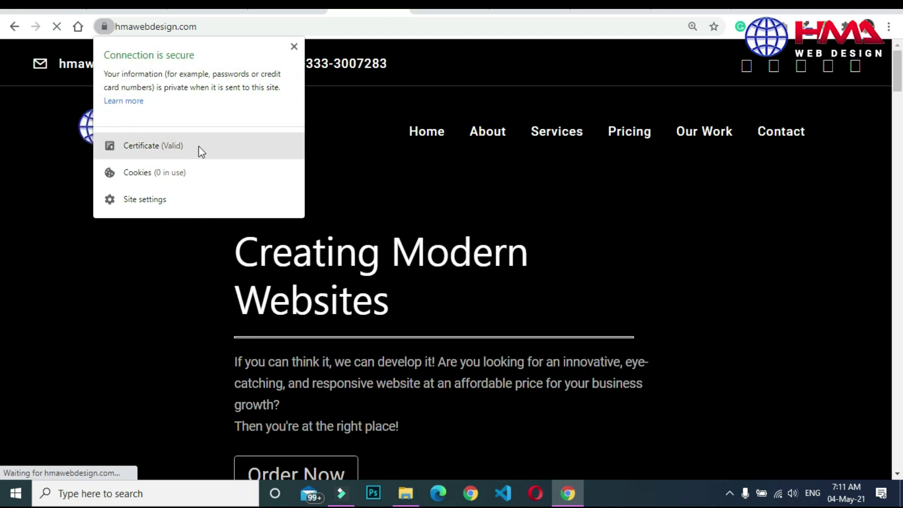
pyautogui.click(295, 48)
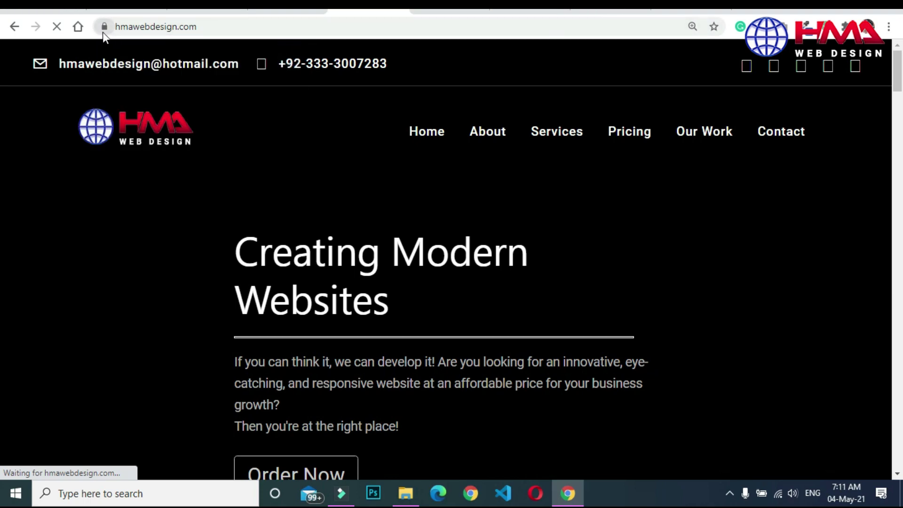